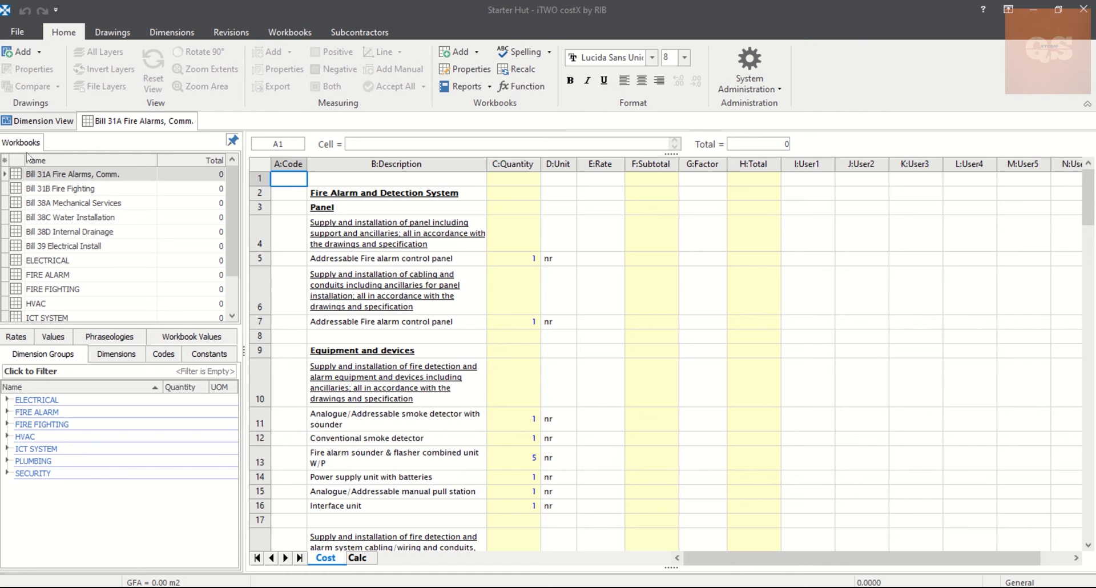
Look through the dimension groups in the Dimension View, checking the subgroups under ELECTRICAL.
click(44, 123)
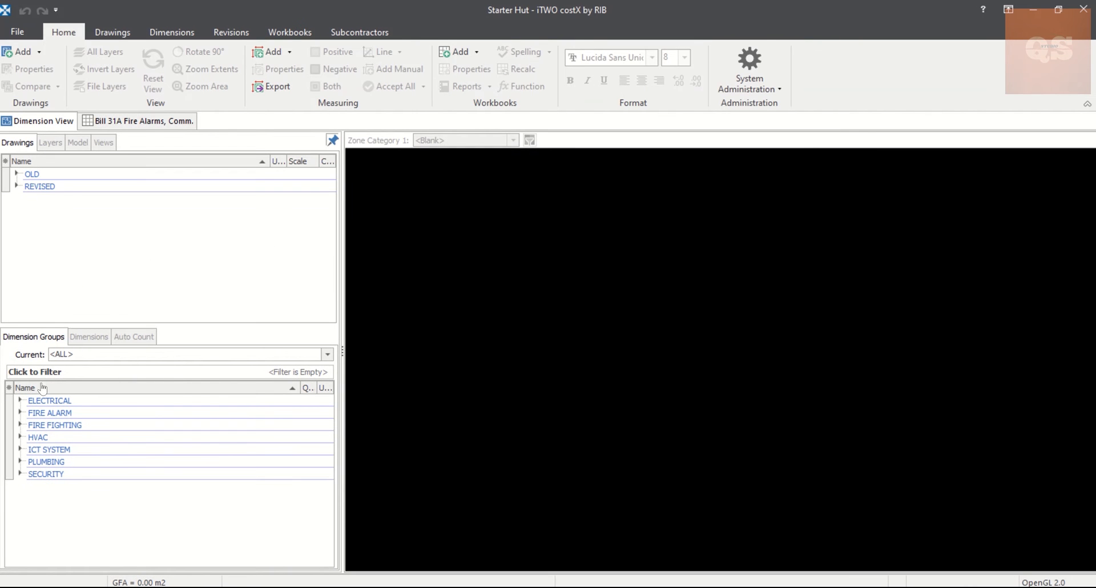
click(20, 400)
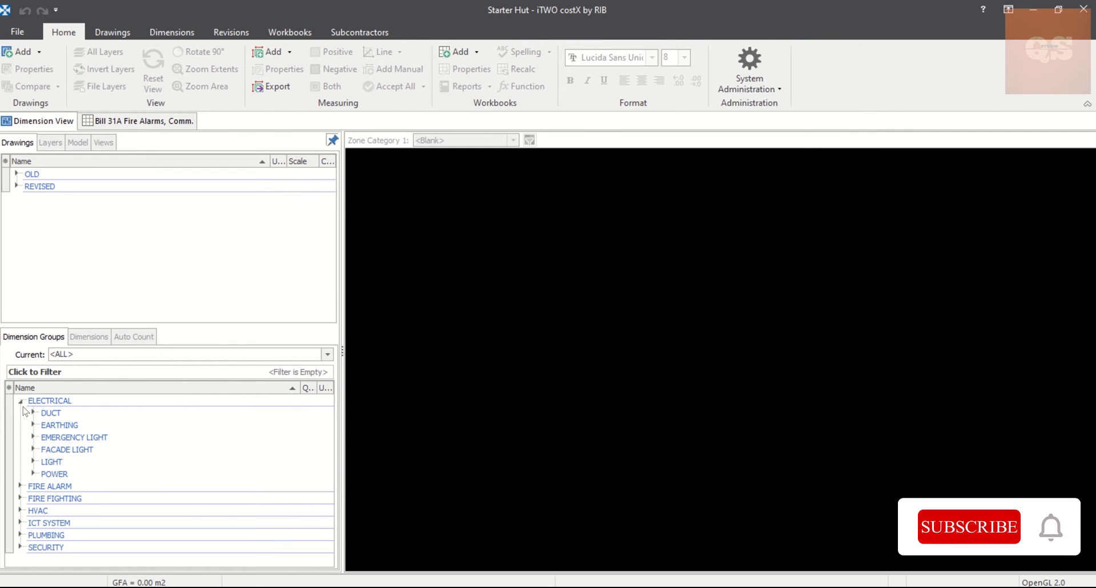
click(33, 413)
click(33, 414)
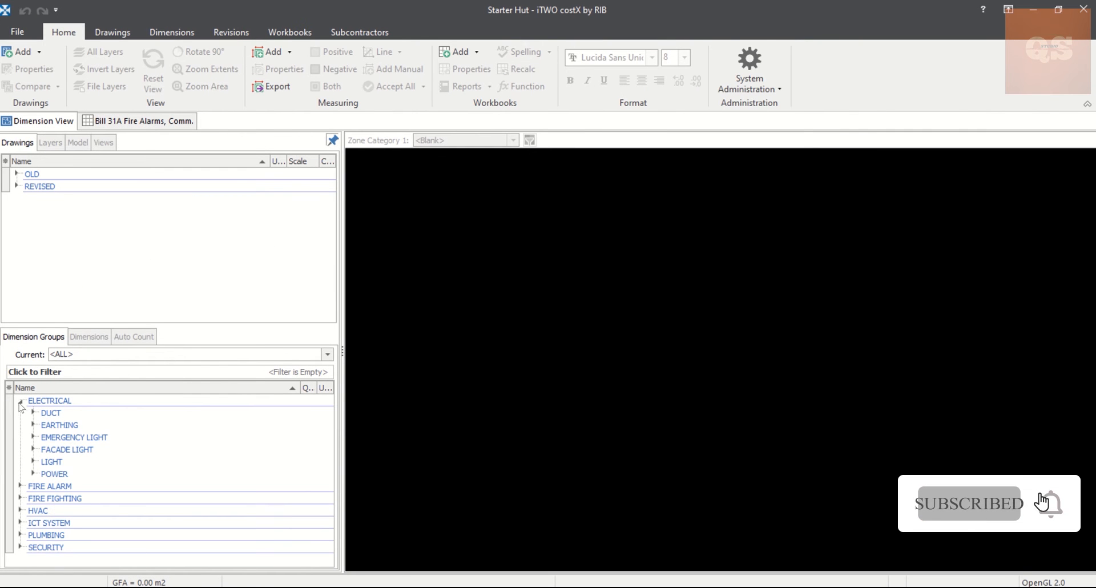
click(21, 401)
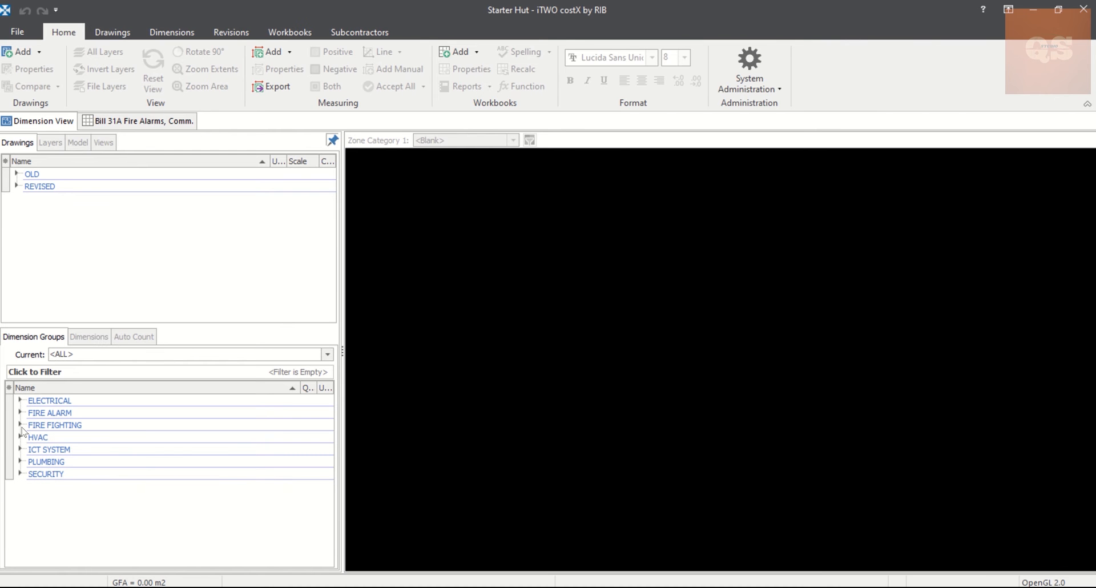
Review the items and quantities throughout the Bill 31A Fire Alarms, Comm. workbook.
click(137, 127)
scroll(510, 279, down, 5)
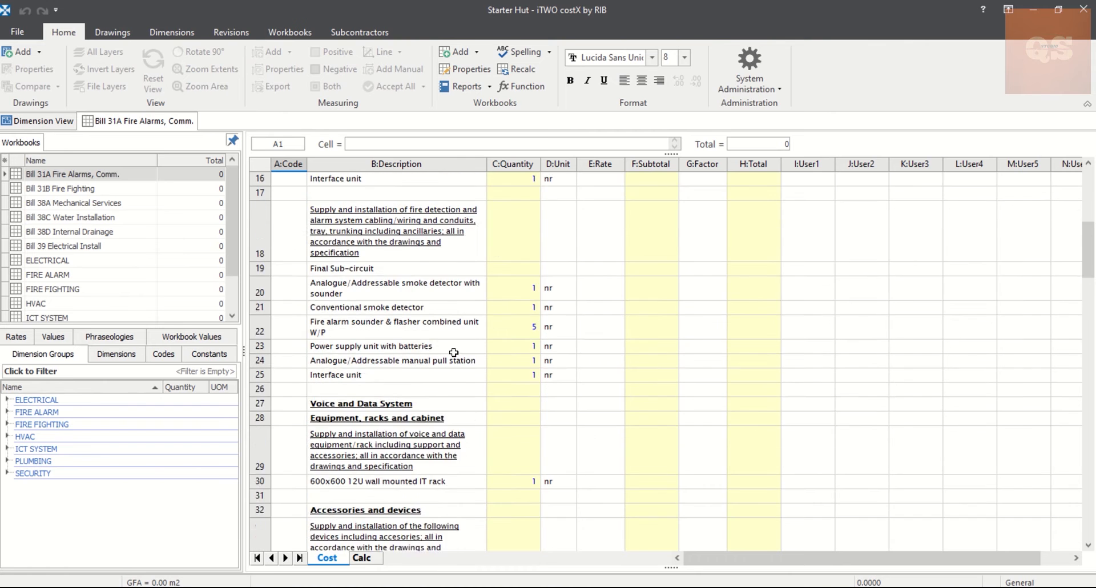
scroll(453, 353, down, 14)
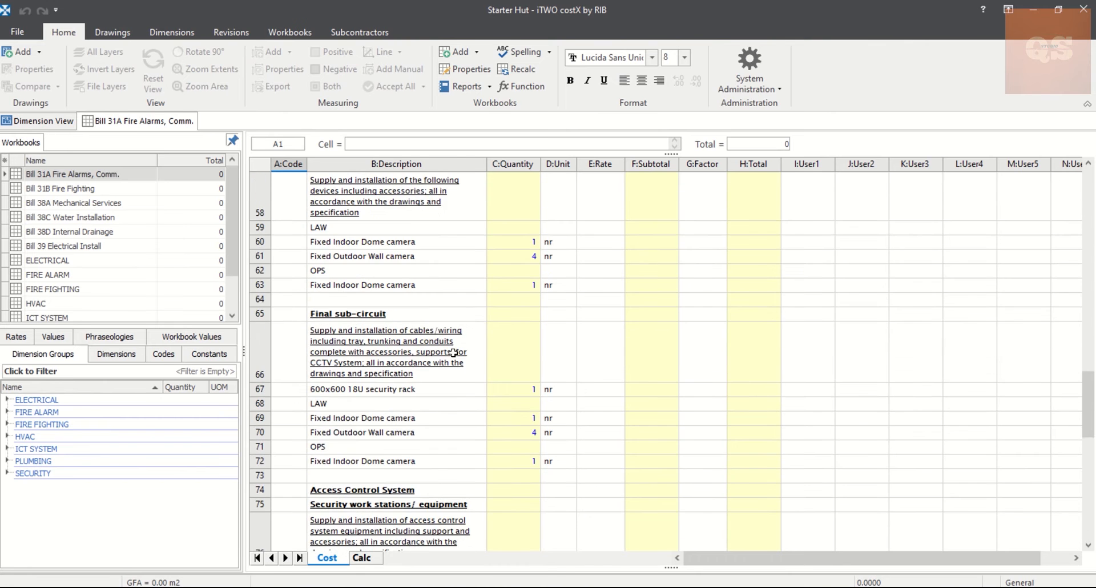
scroll(454, 353, down, 5)
scroll(454, 353, up, 12)
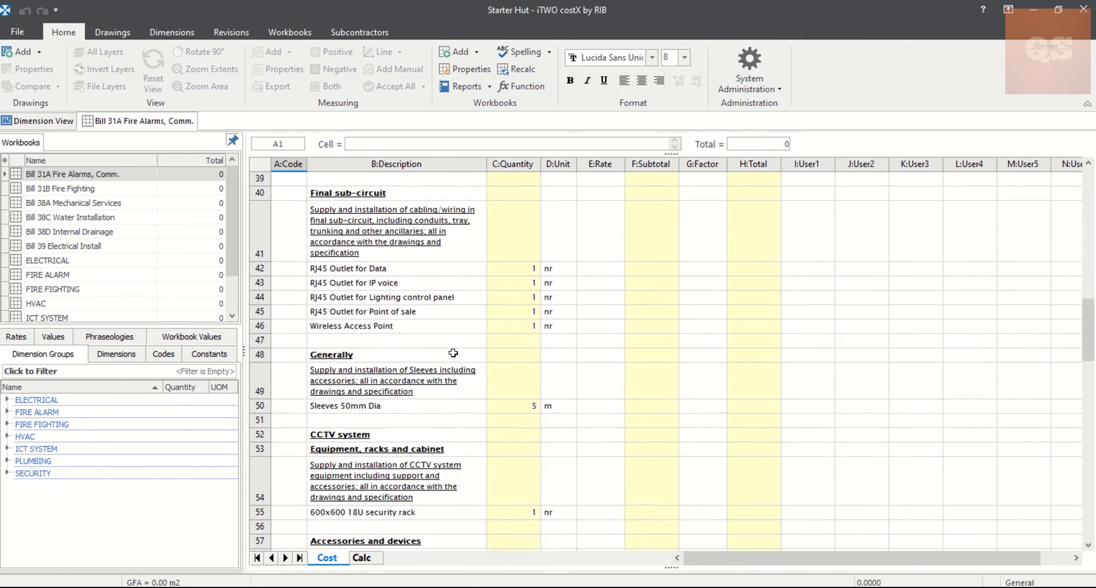
scroll(453, 352, up, 12)
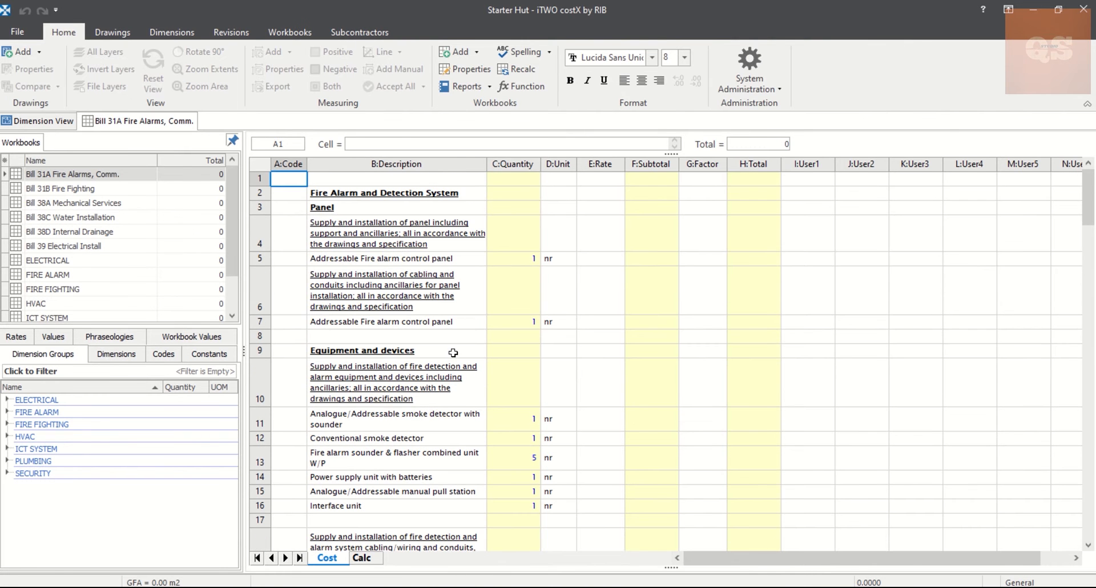
Look over the Bill 31B Fire Fighting, Bill 38A Mechanical Services and Bill 38C Water Installation workbooks, then close them.
double_click(79, 190)
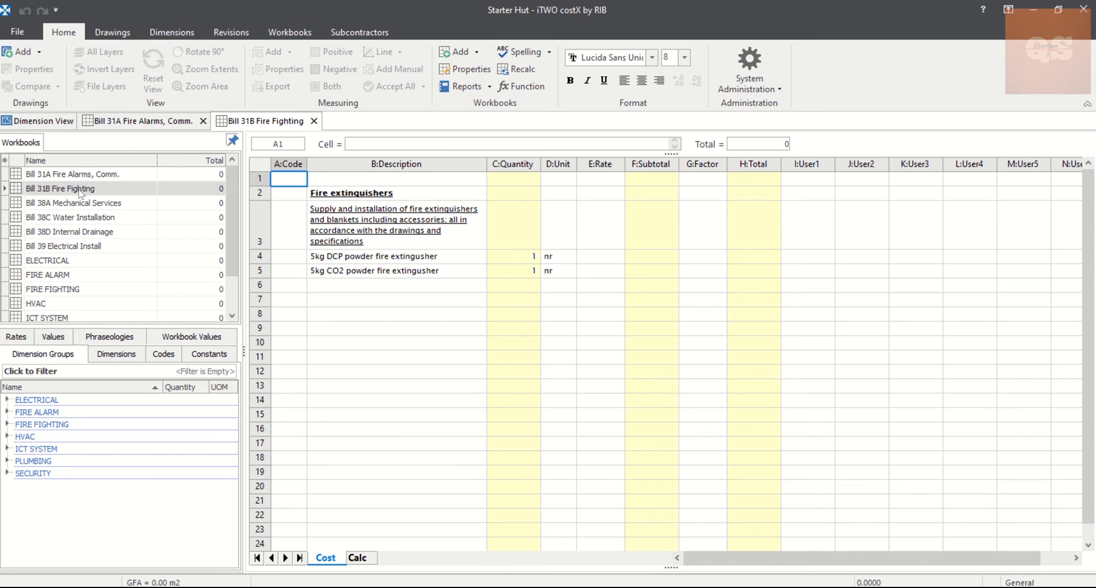
double_click(80, 203)
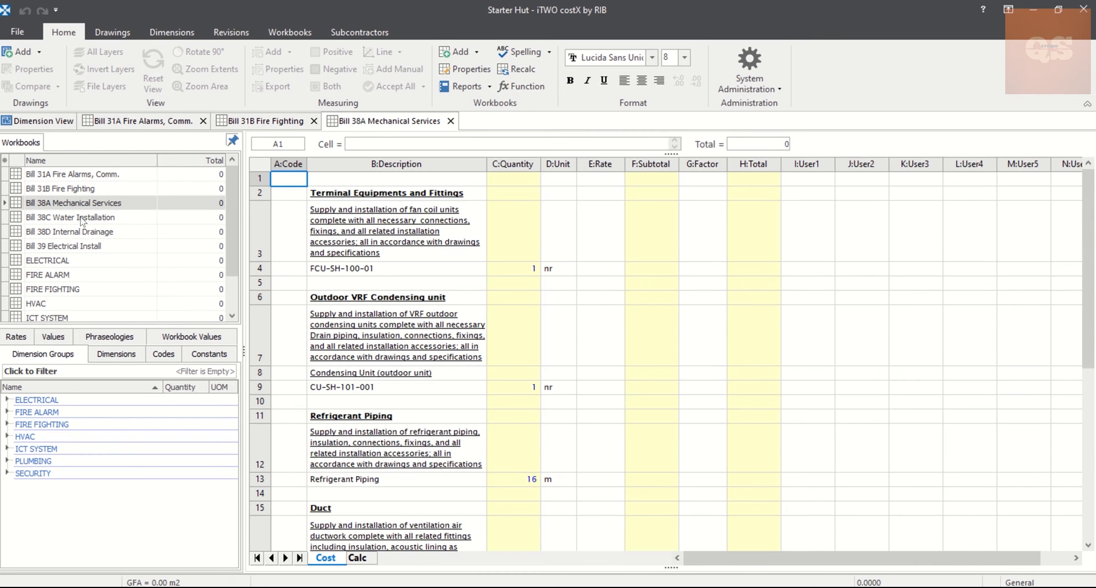
double_click(81, 218)
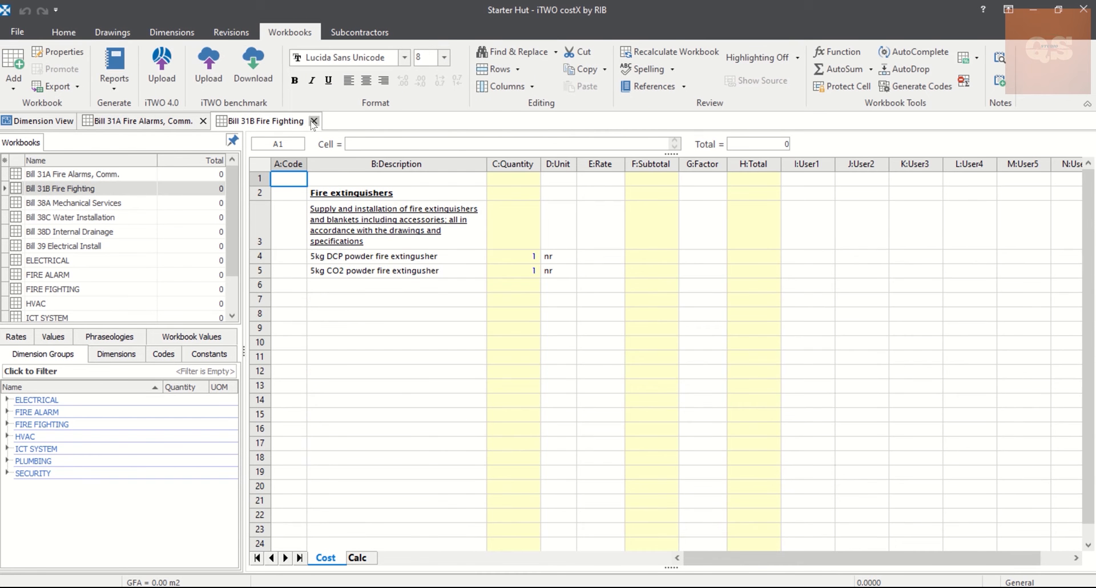
click(313, 121)
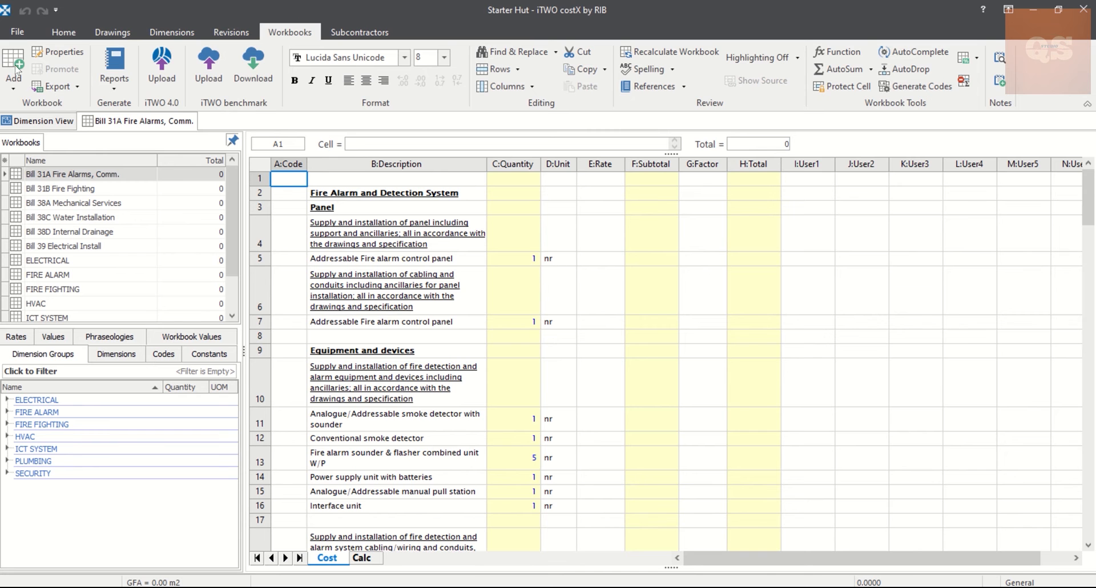
Add a new workbook named TEST.
click(63, 32)
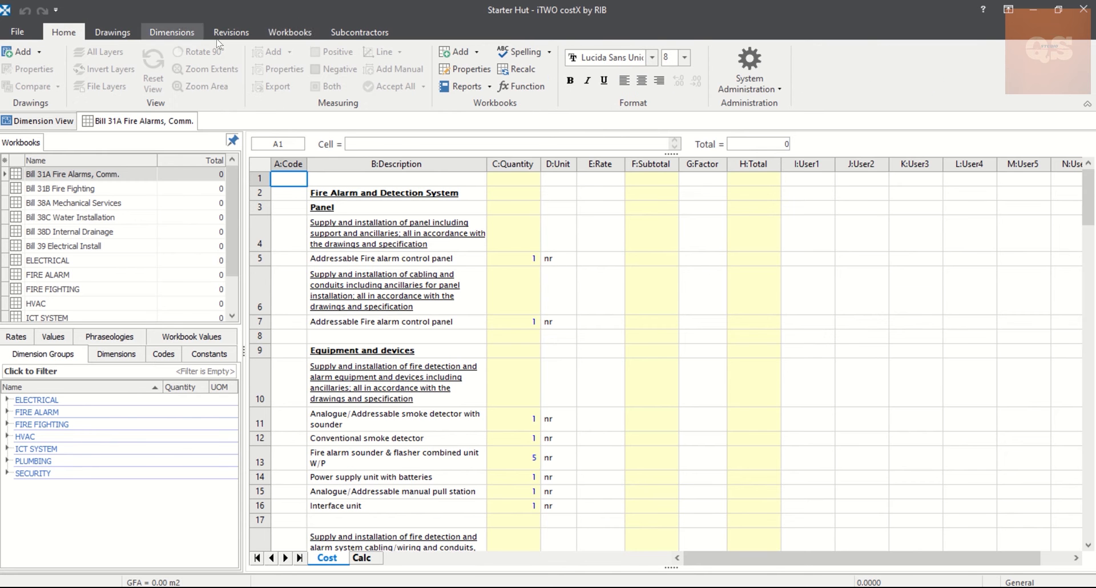
click(303, 39)
click(11, 89)
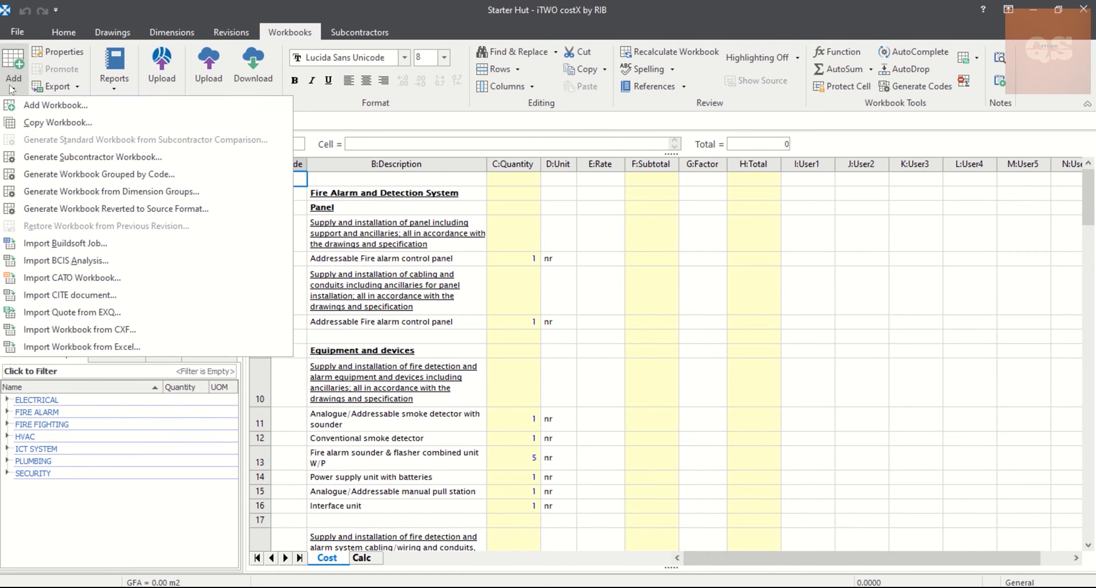
click(50, 106)
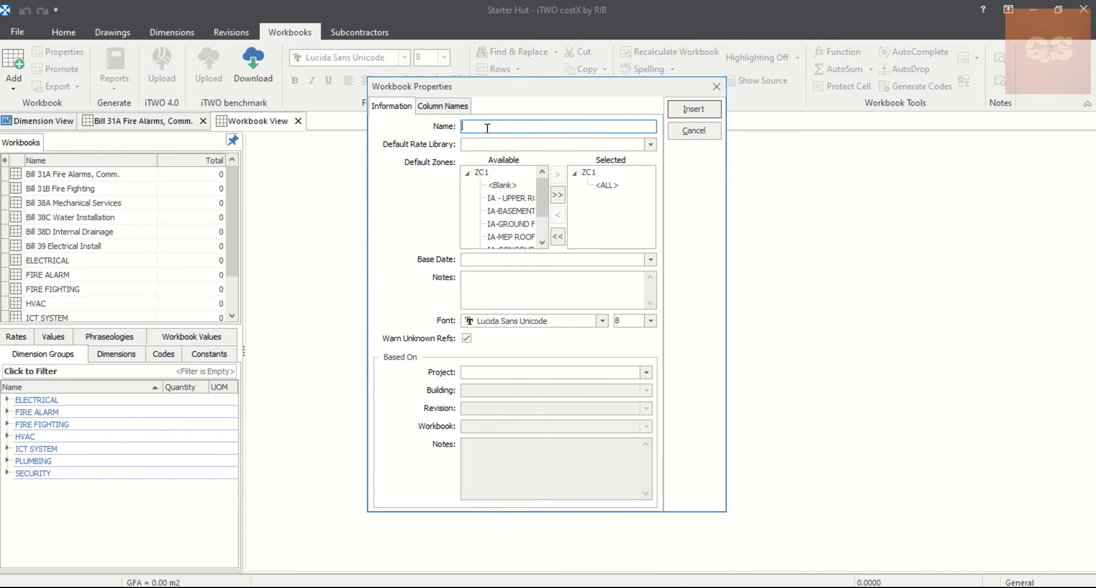
text(TEST)
click(696, 109)
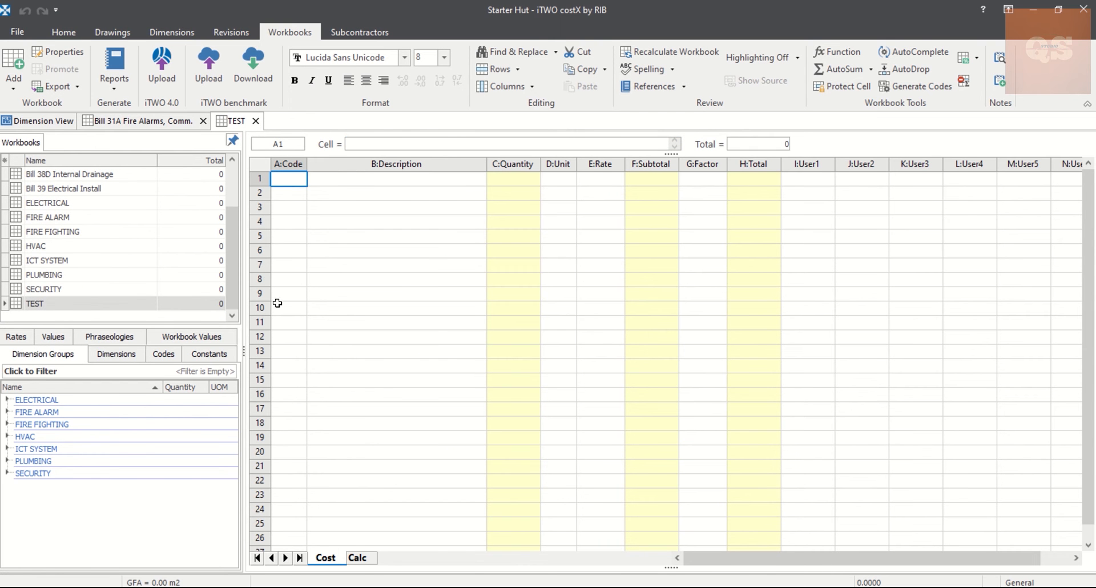
Copy descriptions B2 to B5 from Bill 31A Fire Alarms, Comm. into the TEST workbook, starting at cell B2.
scroll(85, 240, up, 2)
click(90, 174)
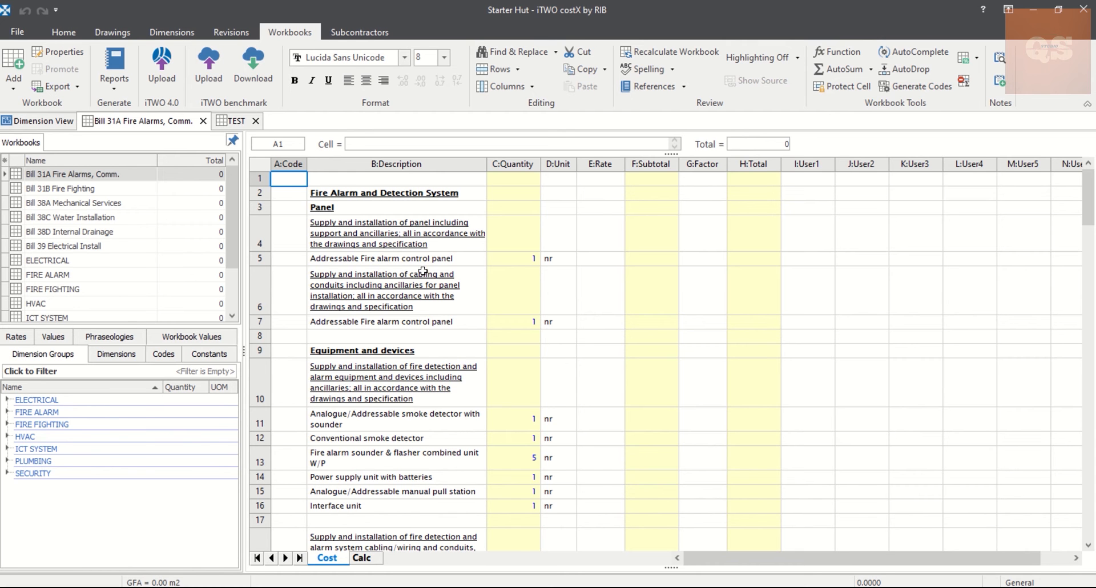
click(366, 197)
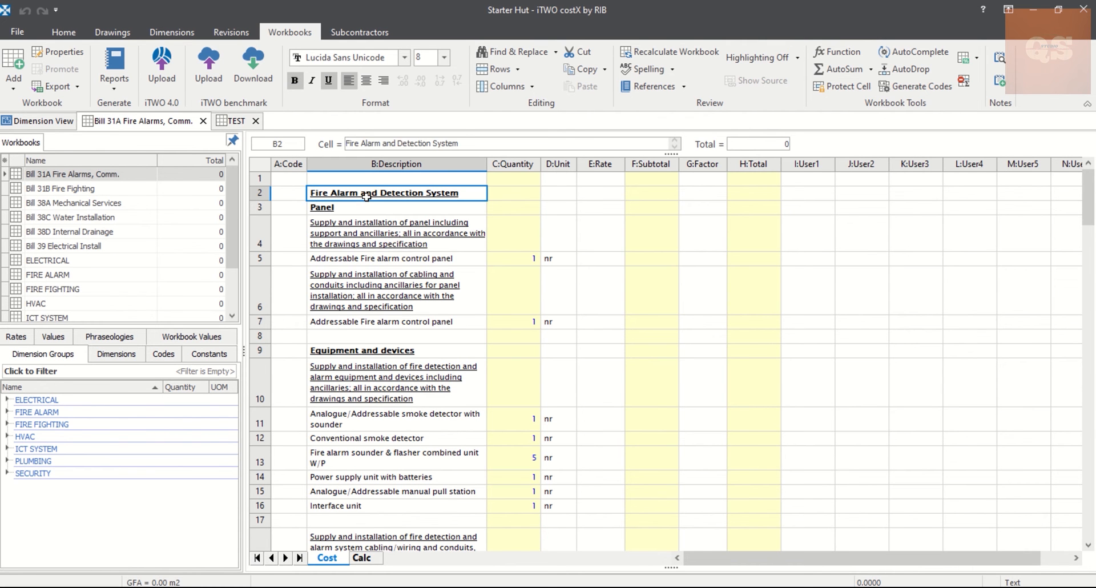
drag(366, 196, 382, 257)
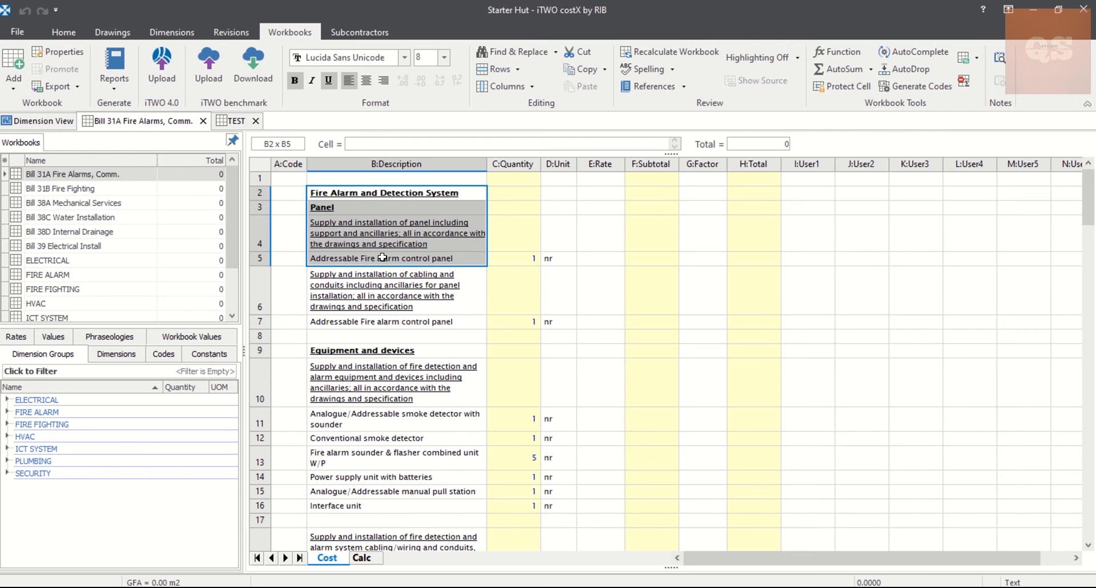
key(ctrl+c)
click(231, 120)
click(346, 191)
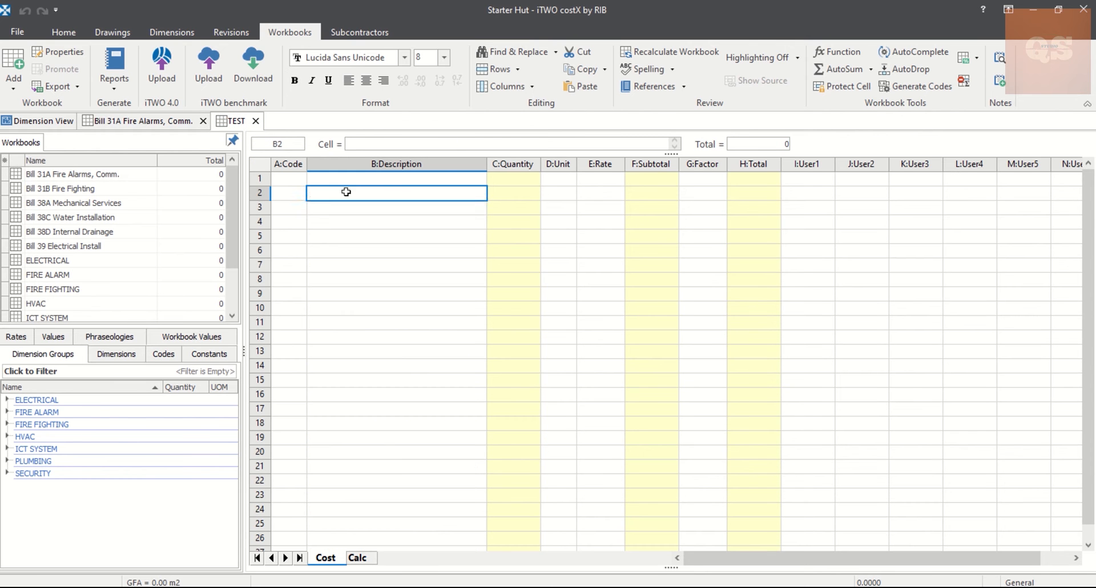
key(ctrl+v)
click(363, 223)
click(368, 245)
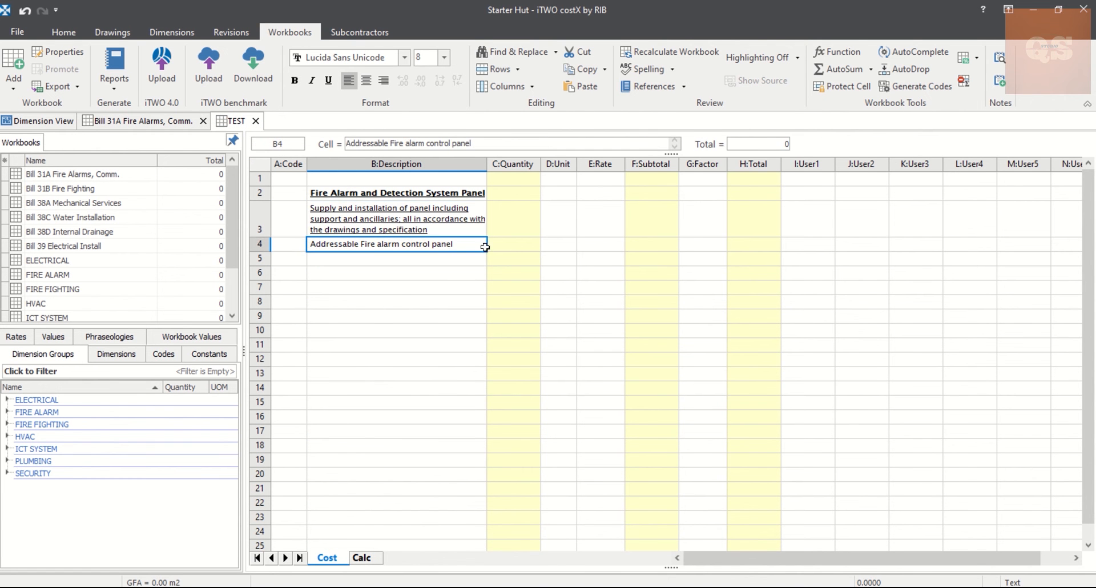
Under FIRE ALARM, examine the analogue/addressable manual pull station dimension against the control panel item, then collapse its group.
click(8, 412)
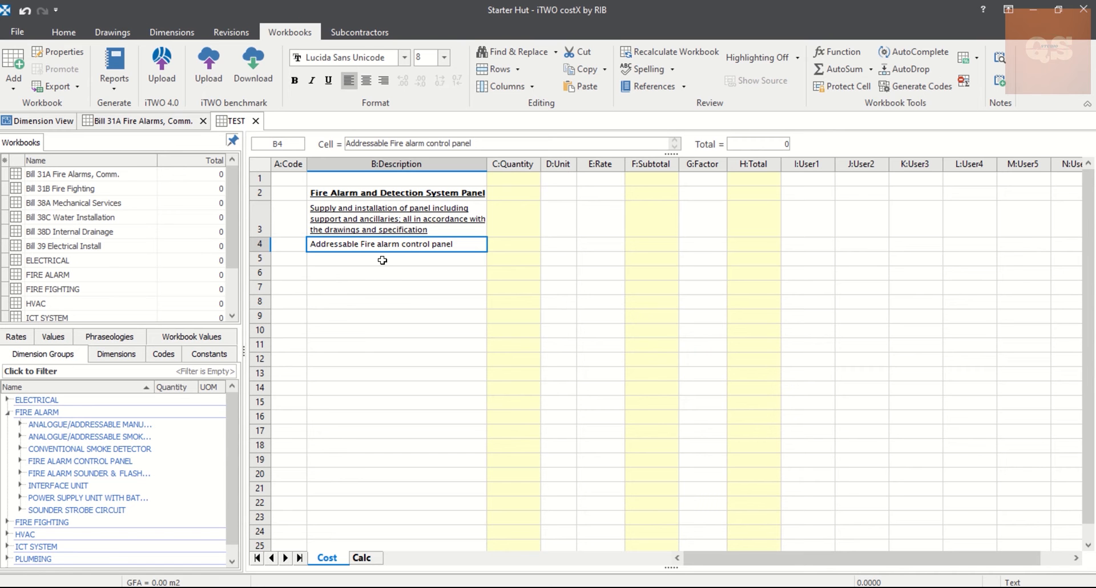
click(20, 424)
click(106, 436)
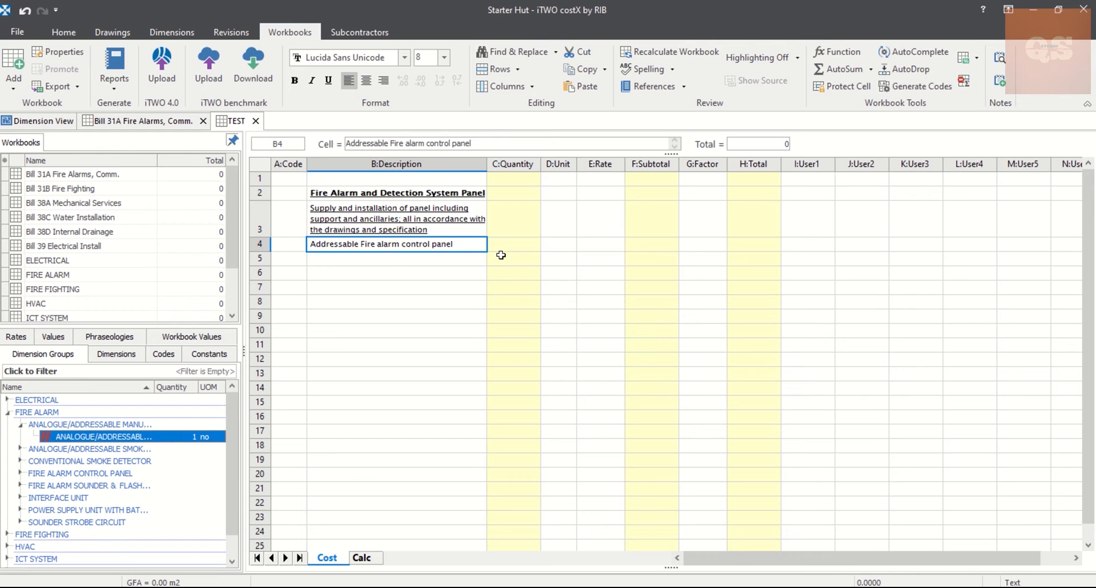
click(373, 271)
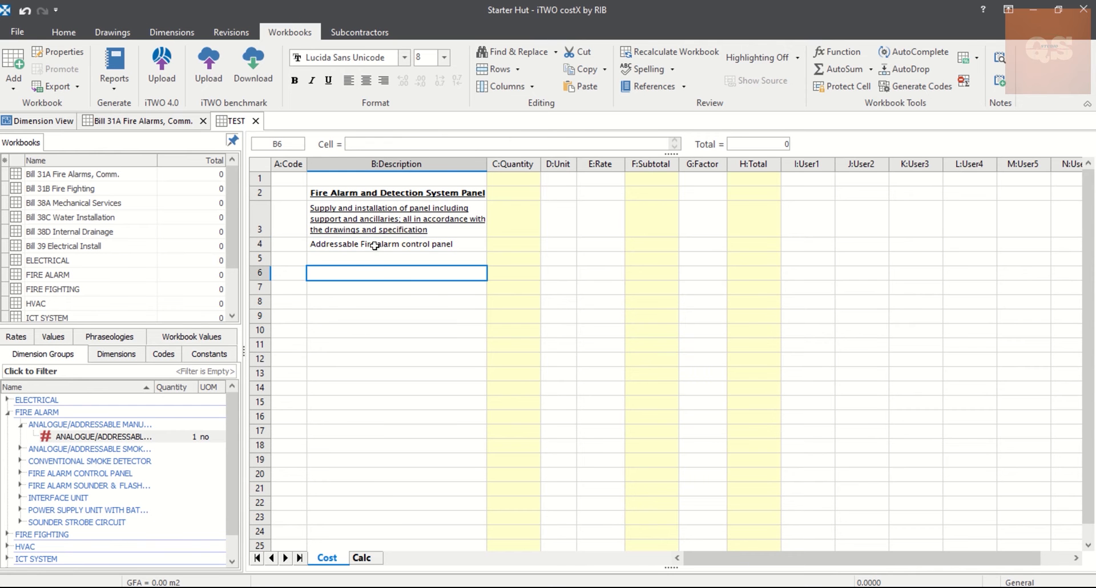
click(362, 244)
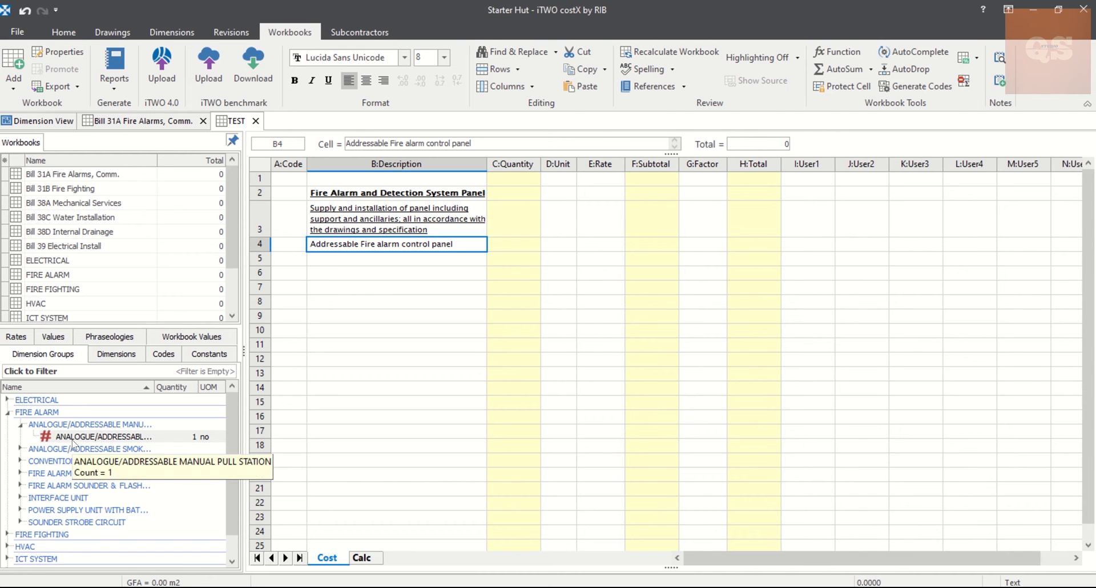
click(408, 268)
click(371, 244)
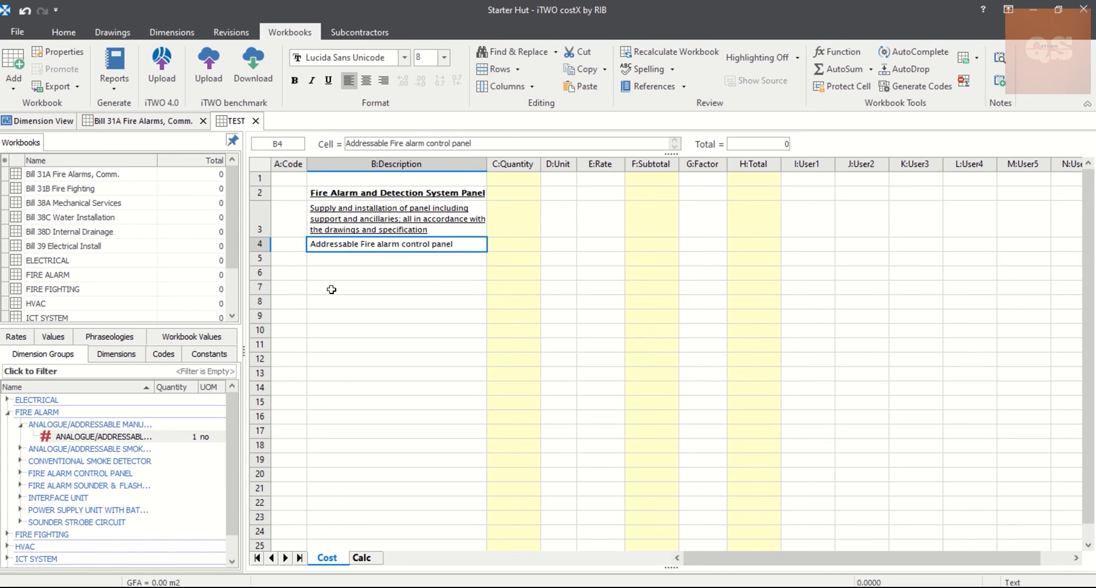
click(111, 437)
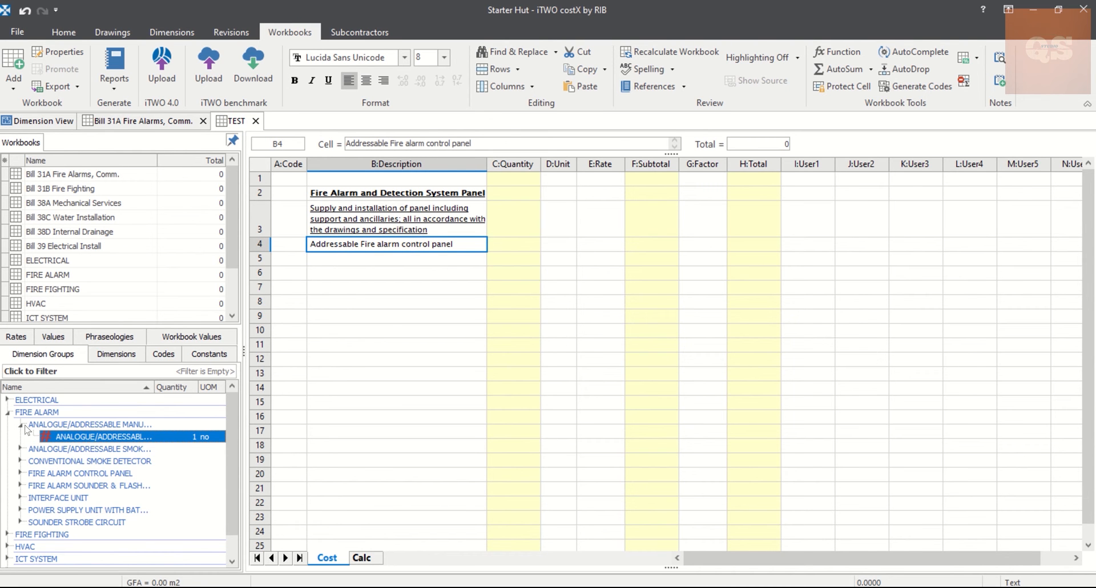
click(21, 425)
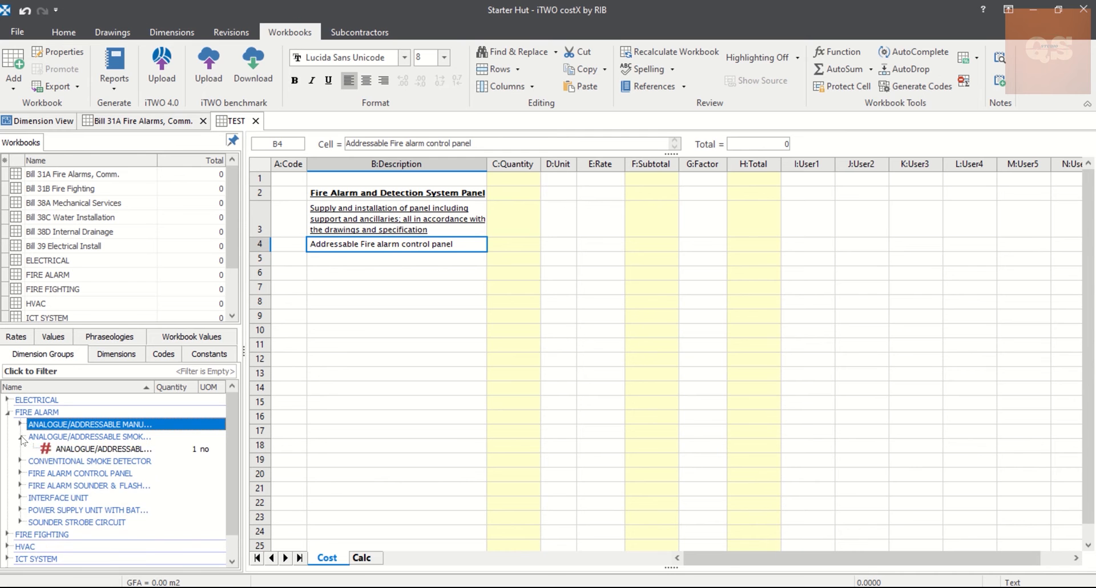
Expand the FIRE ALARM CONTROL PANEL dimension group and locate the dimension matching the item in row 4.
click(22, 461)
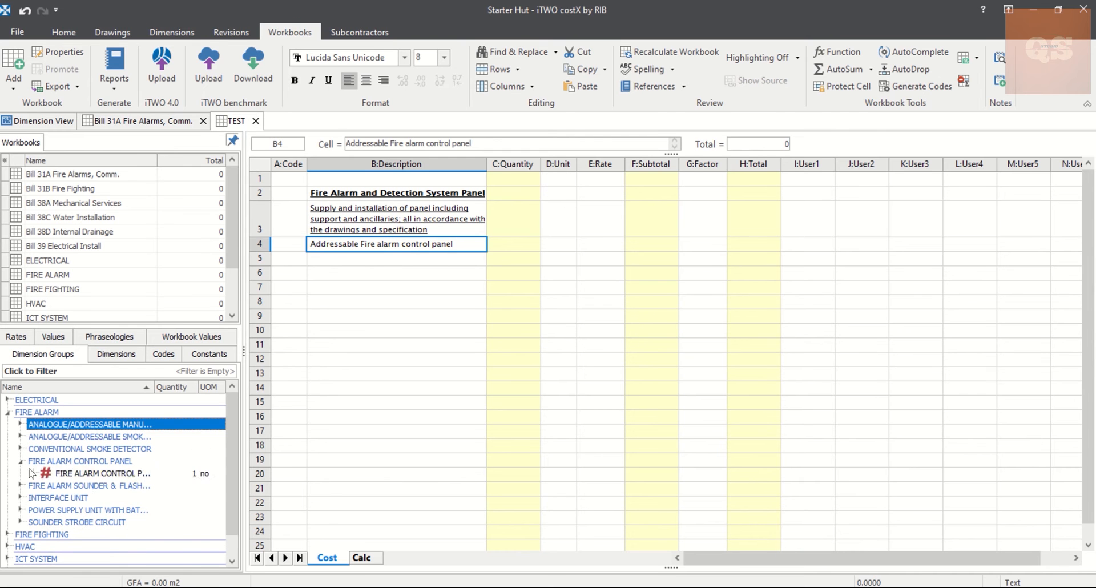
click(65, 474)
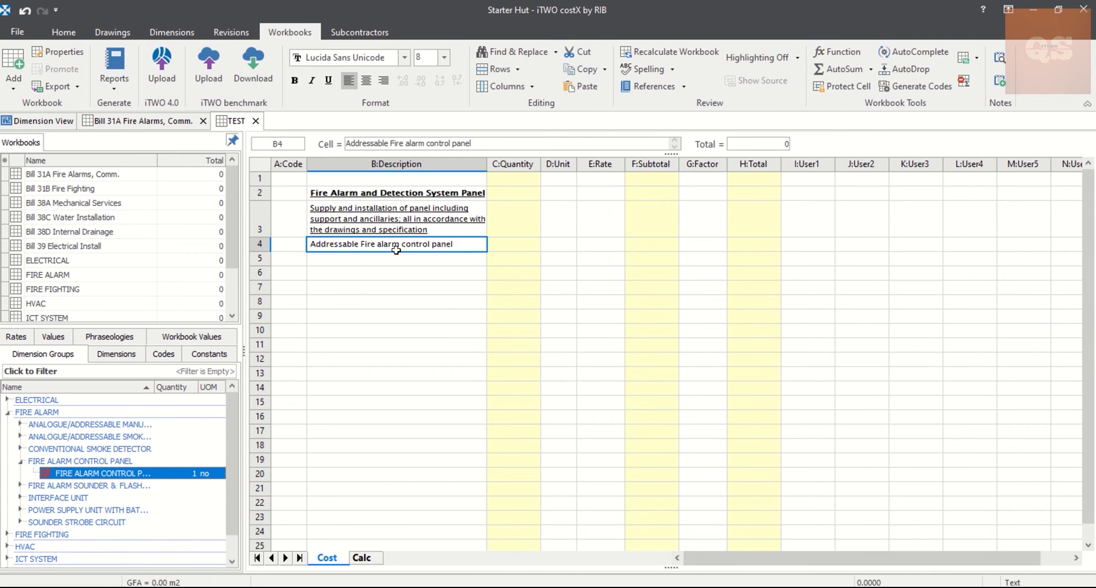
click(355, 257)
click(350, 243)
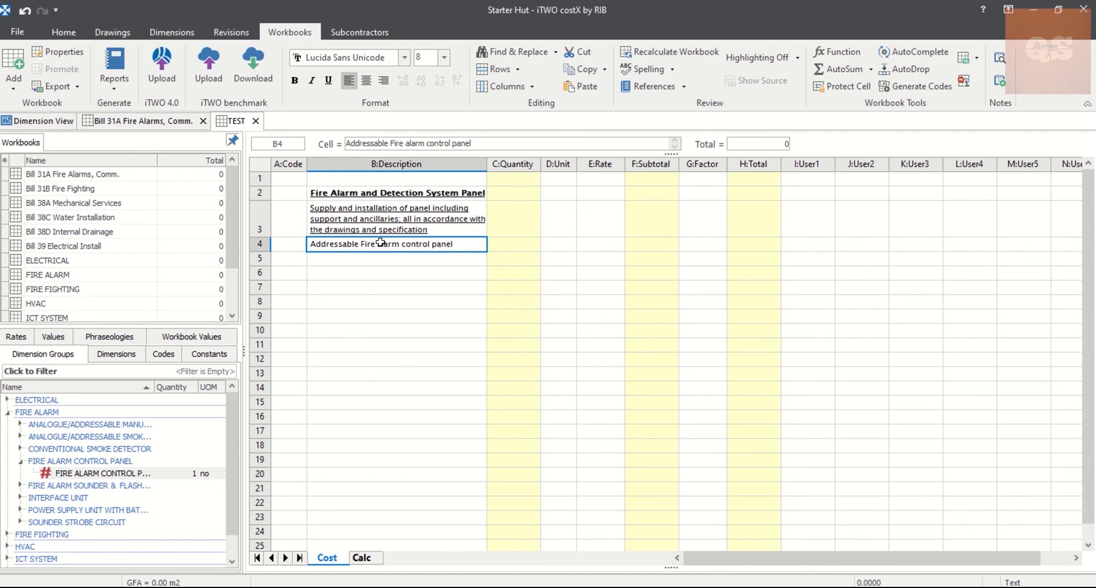
Link the Fire Alarm Control Panel dimension group as a count in C2 of the row 4 item's quantity sheet, then return to the cost sheet.
click(513, 245)
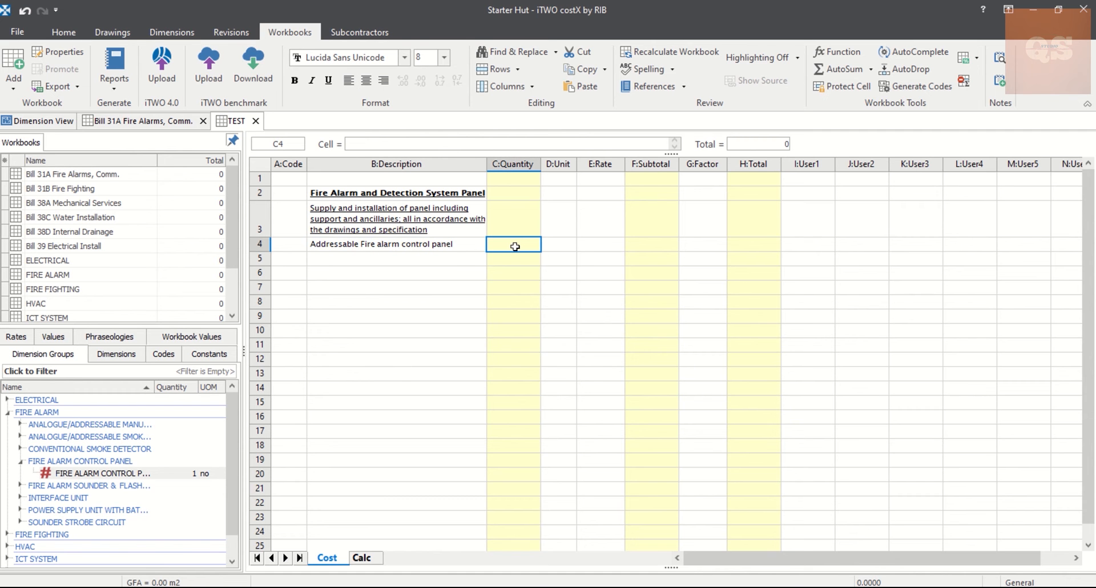
double_click(515, 246)
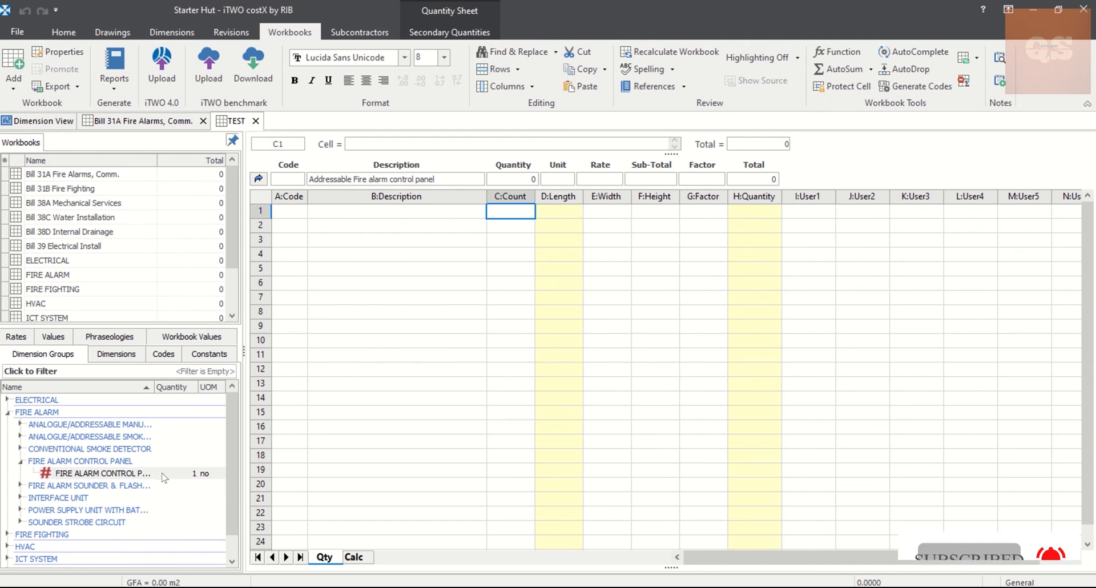
click(144, 474)
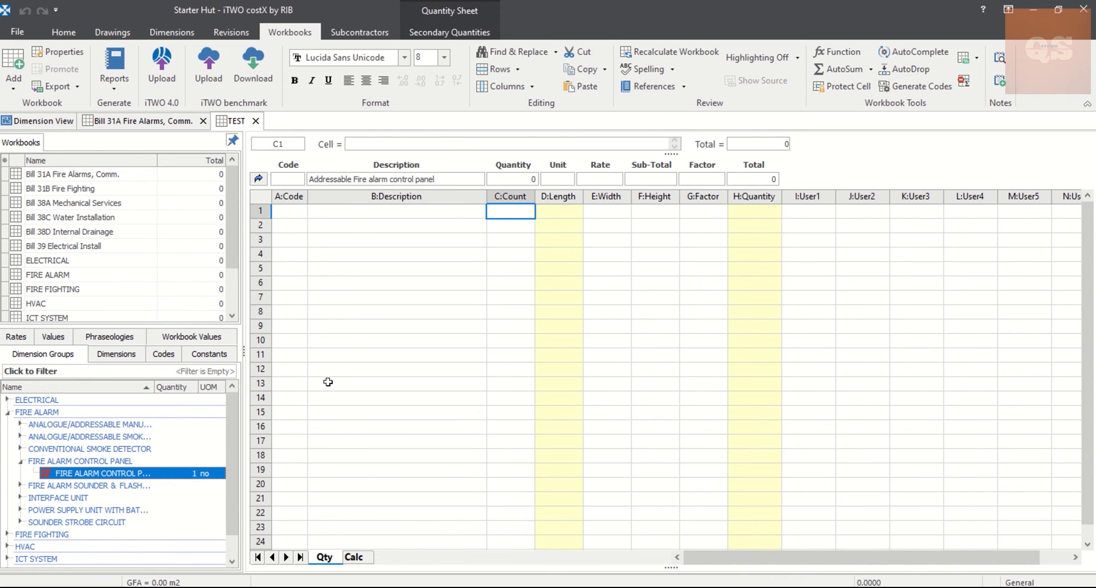
click(516, 227)
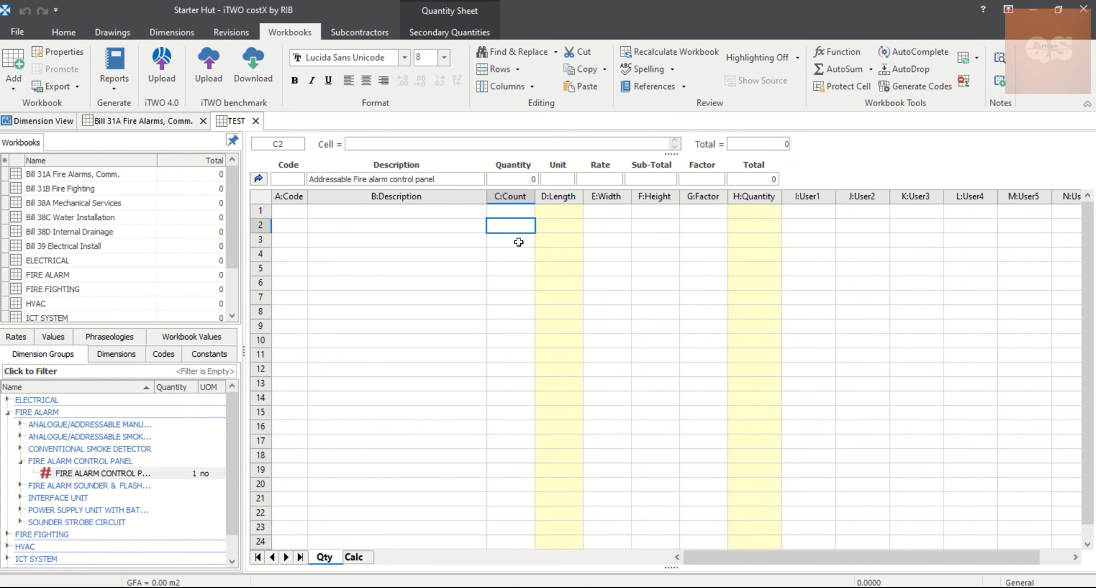
click(163, 474)
drag(141, 478, 521, 225)
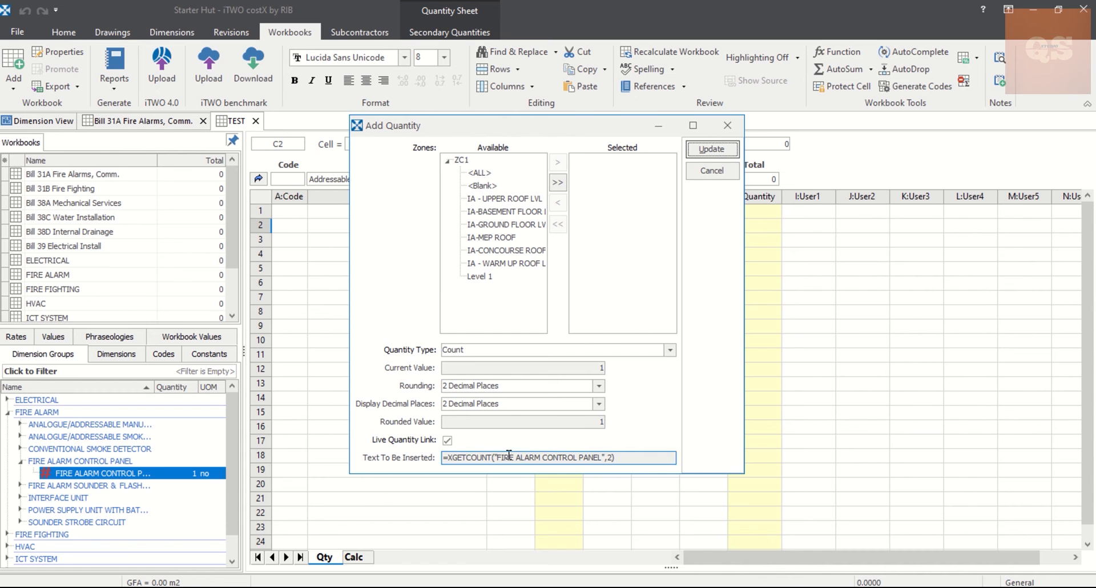
click(711, 149)
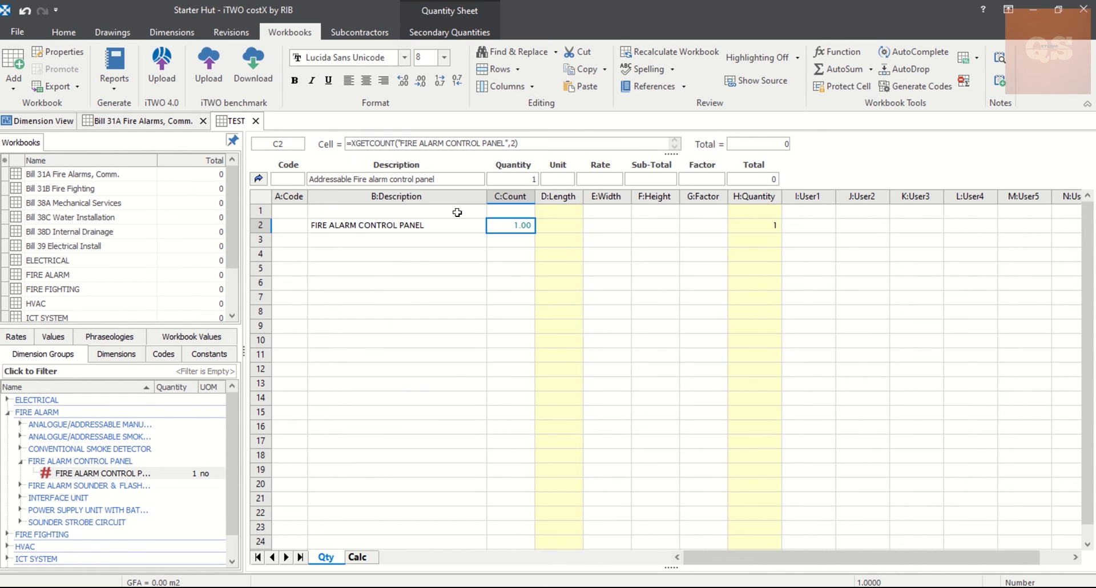
click(258, 180)
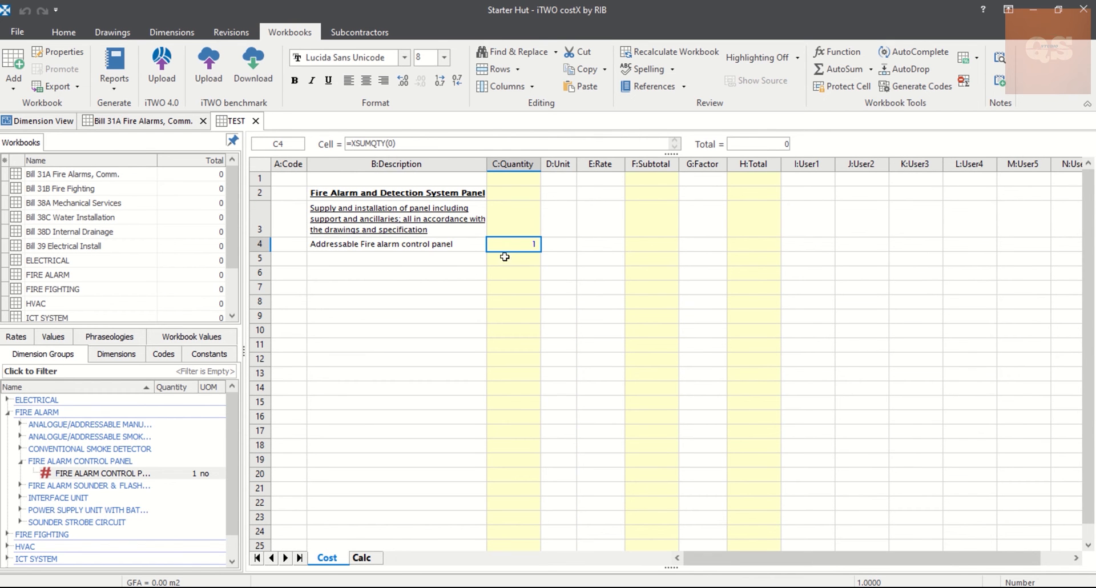
Insert the FIRE ALARM CONTROL PANEL dimension group directly into row 5 of the cost sheet as a live count quantity.
click(447, 293)
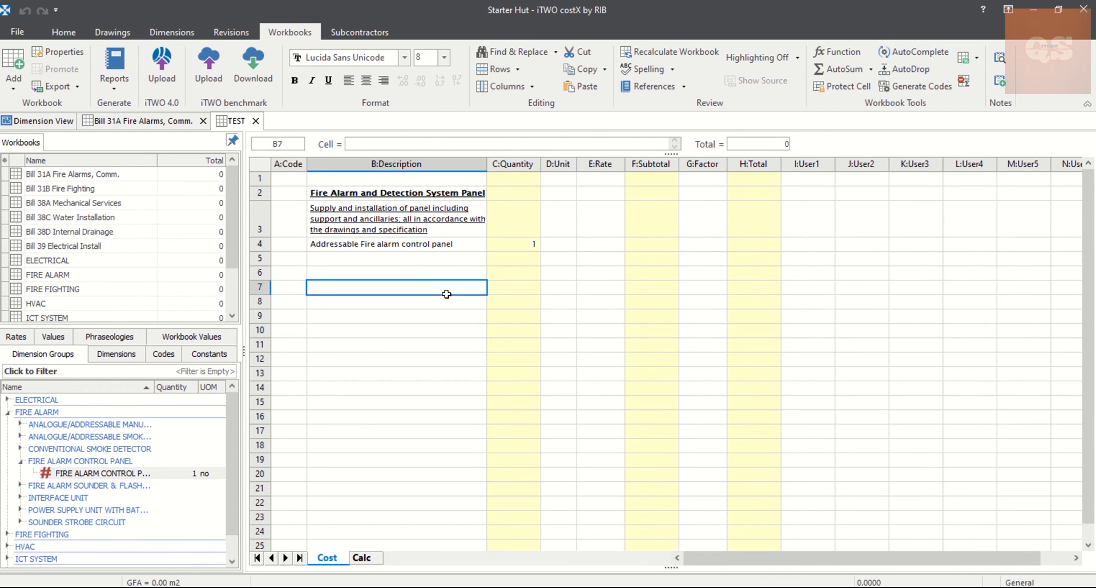
click(376, 246)
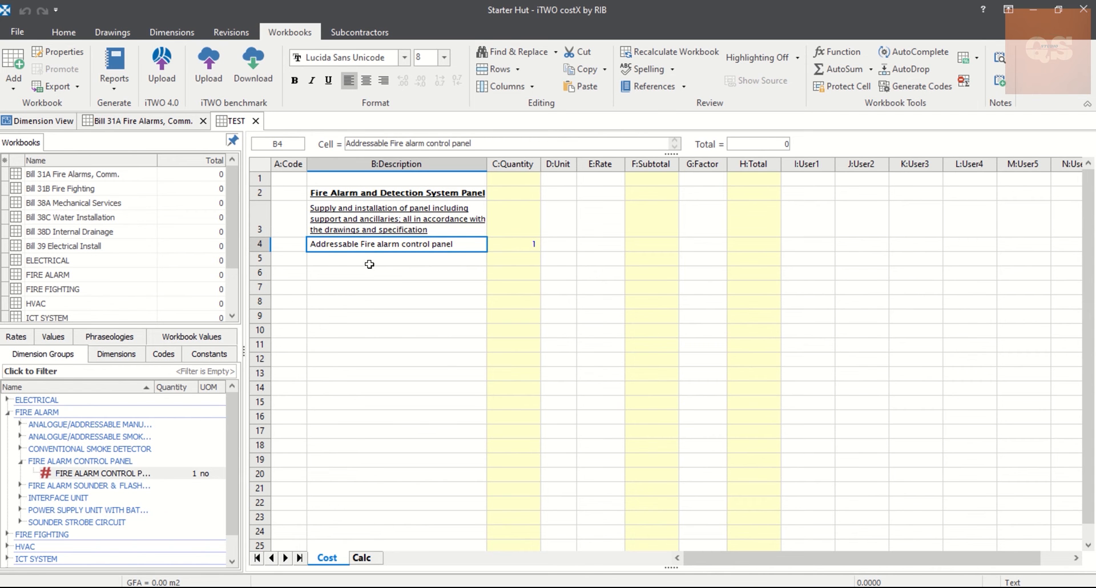
click(117, 474)
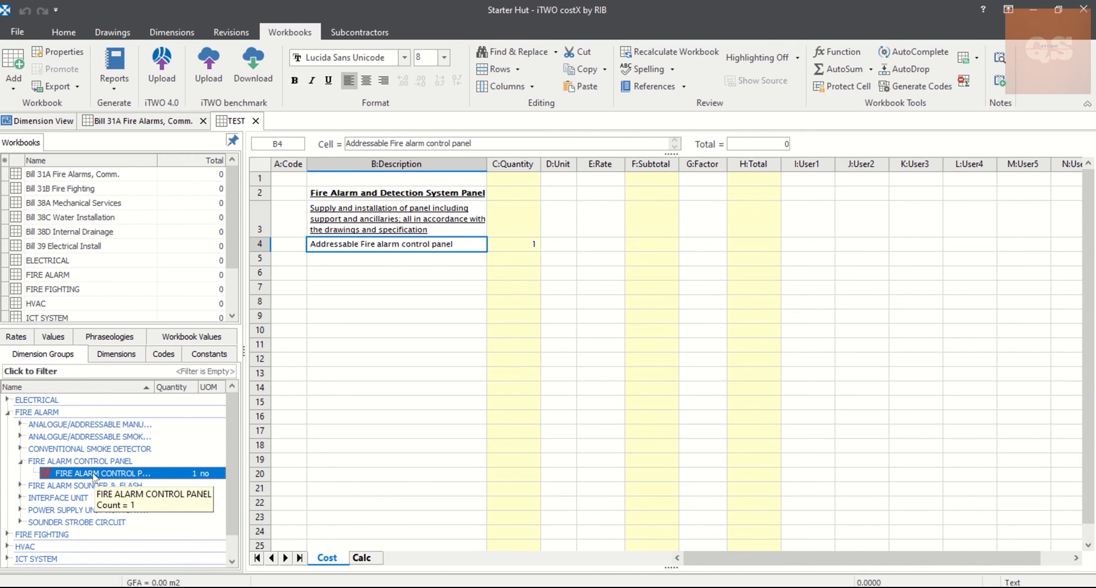
drag(94, 476, 383, 261)
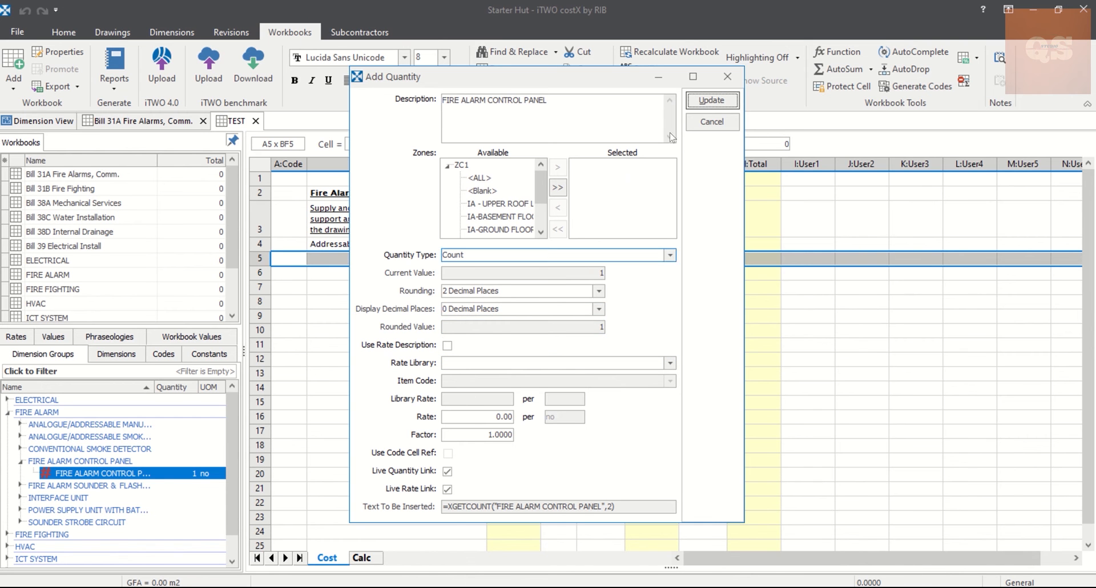
click(712, 101)
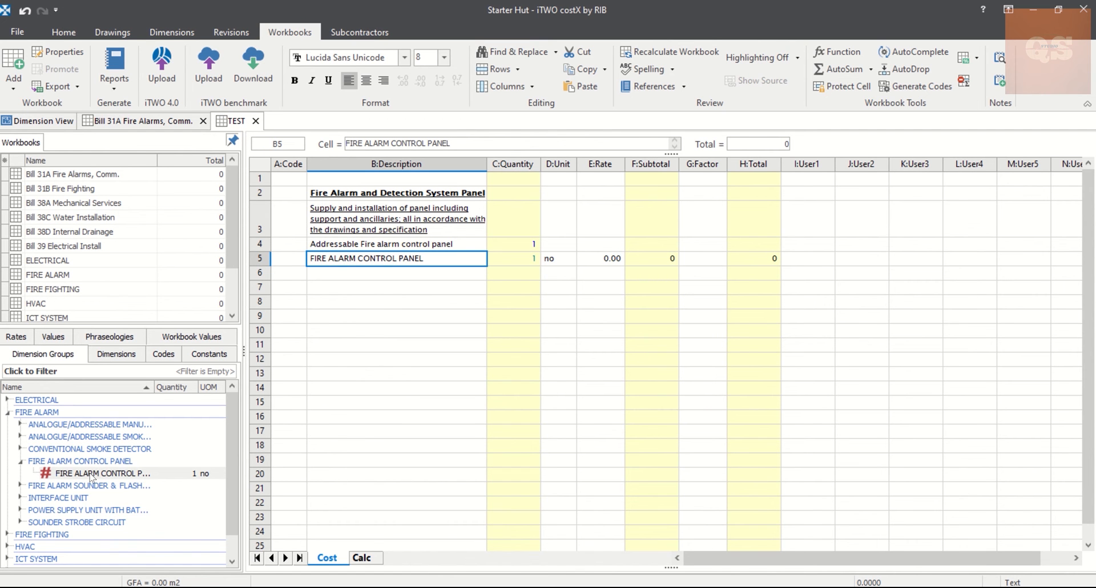
Remove the FIRE ALARM CONTROL PANEL entry from row 5 of the cost sheet.
click(91, 474)
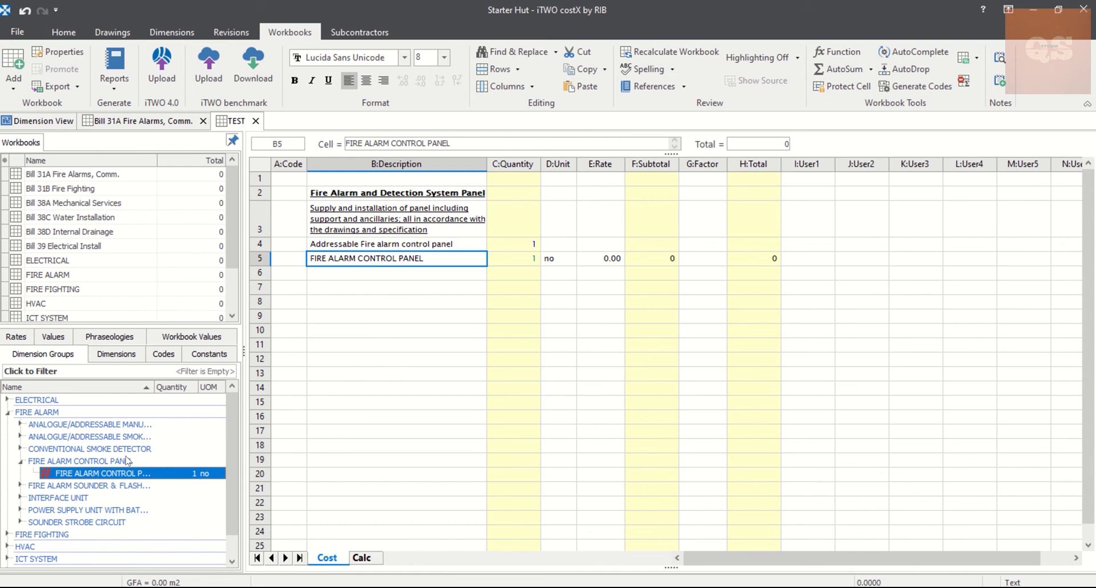
right_click(294, 260)
click(322, 302)
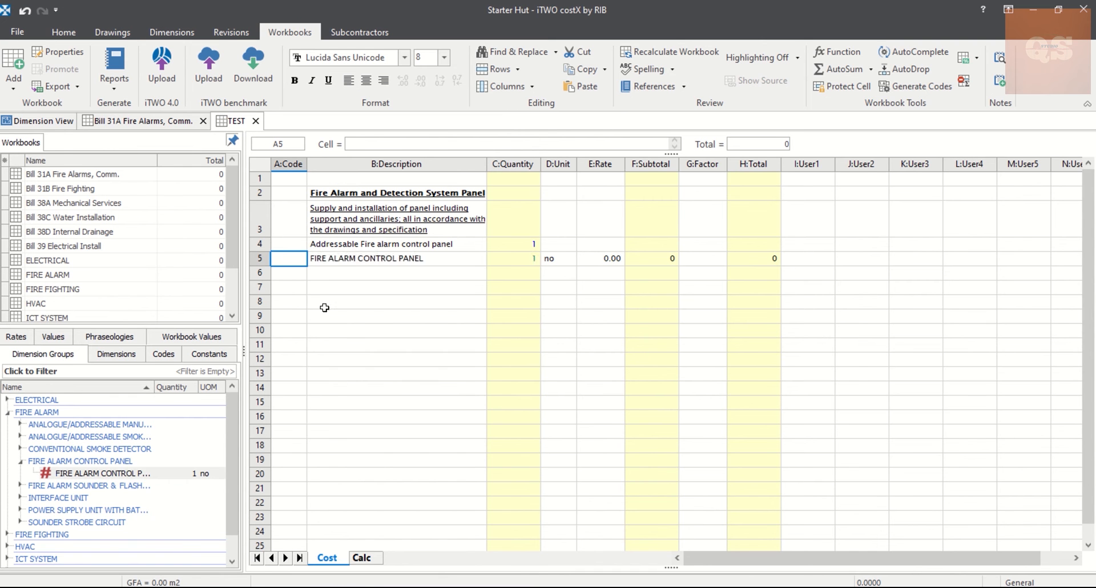
Rename the FIRE ALARM CONTROL PANEL dimension group in the Dimension View as "Addressable Fire Alarm Control Panel".
right_click(99, 473)
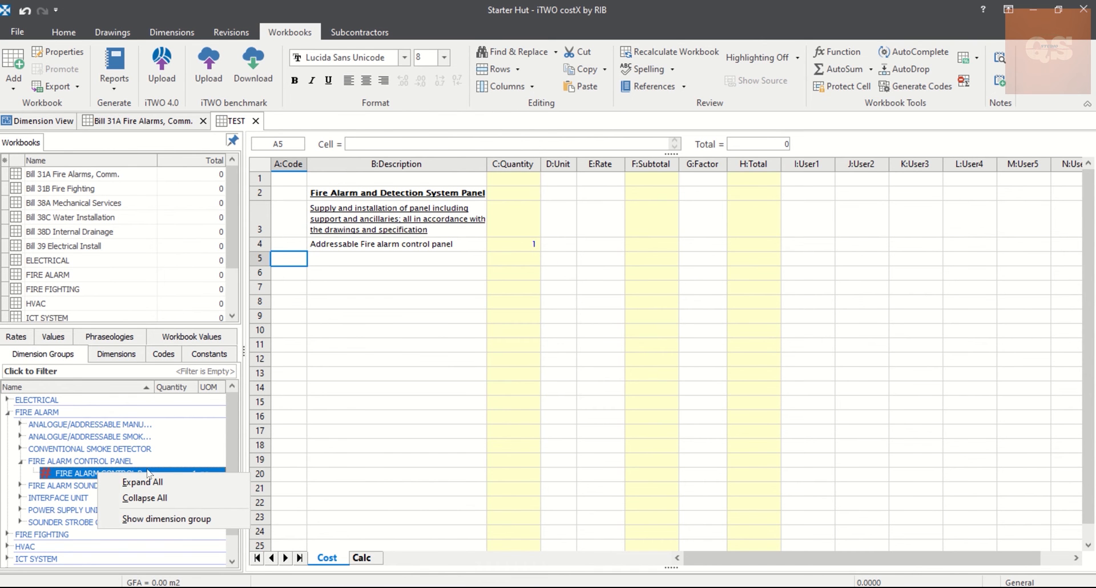
click(61, 122)
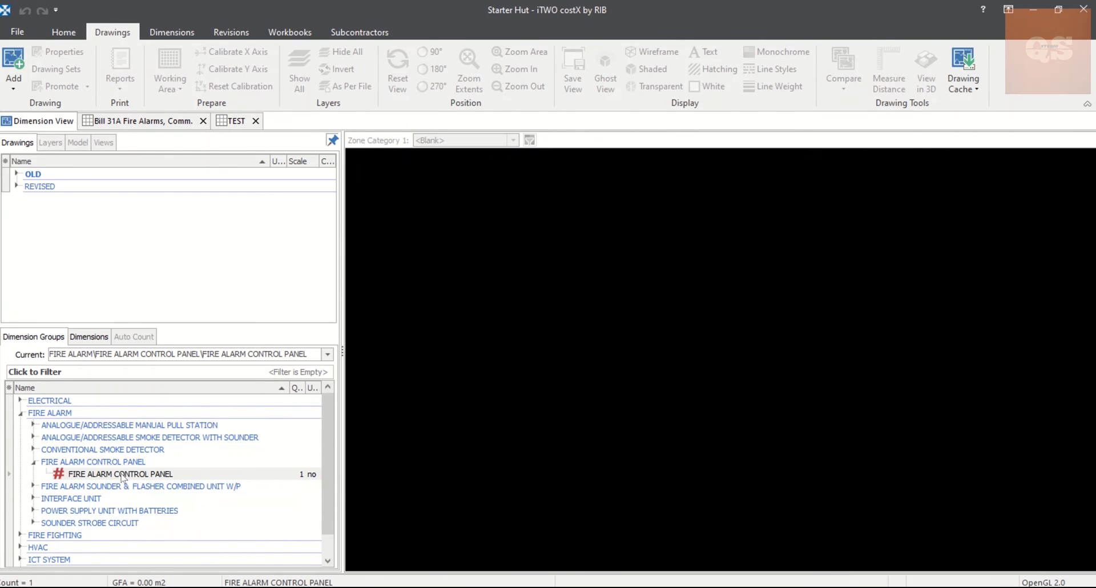
click(121, 475)
right_click(121, 476)
click(200, 268)
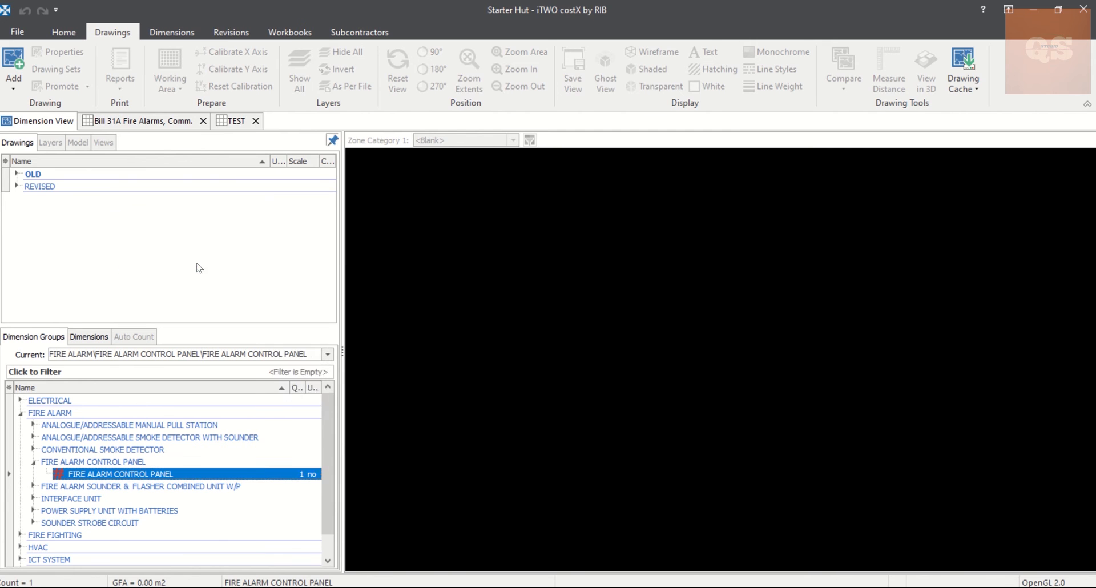
drag(491, 129, 368, 128)
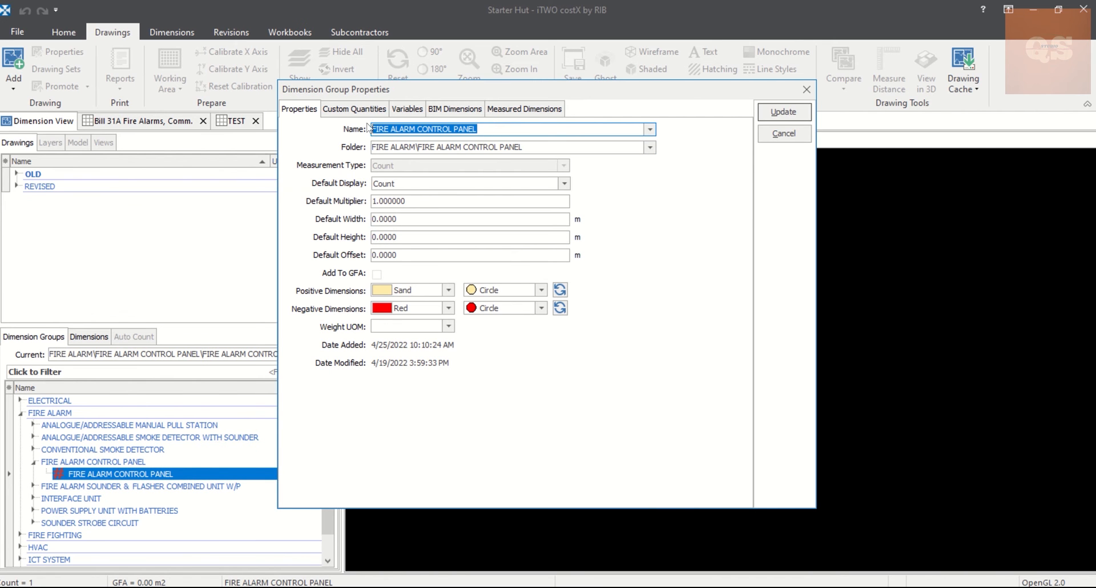
text(A)
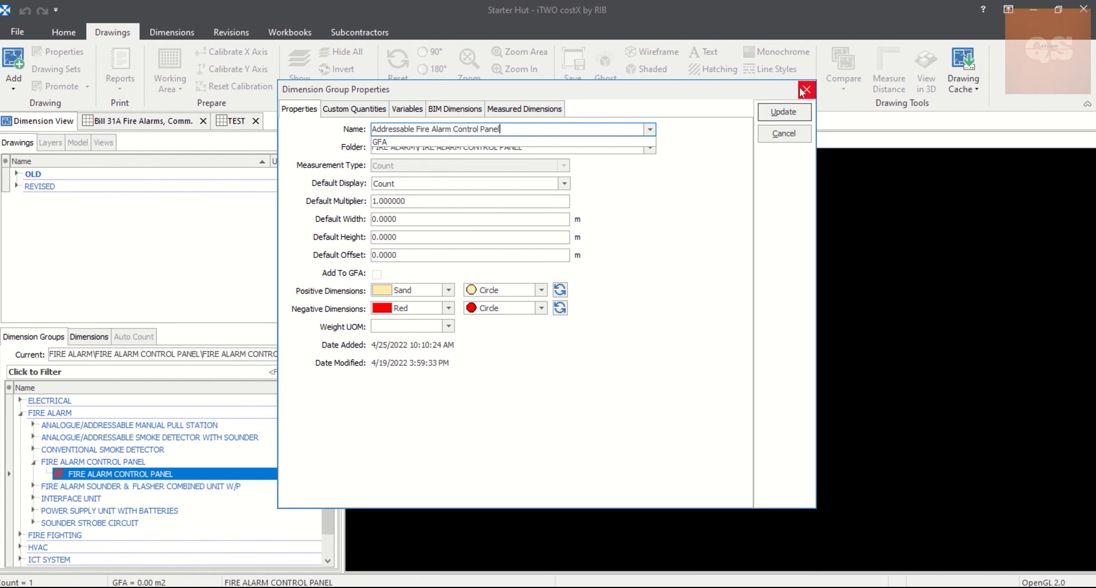
click(796, 112)
click(521, 328)
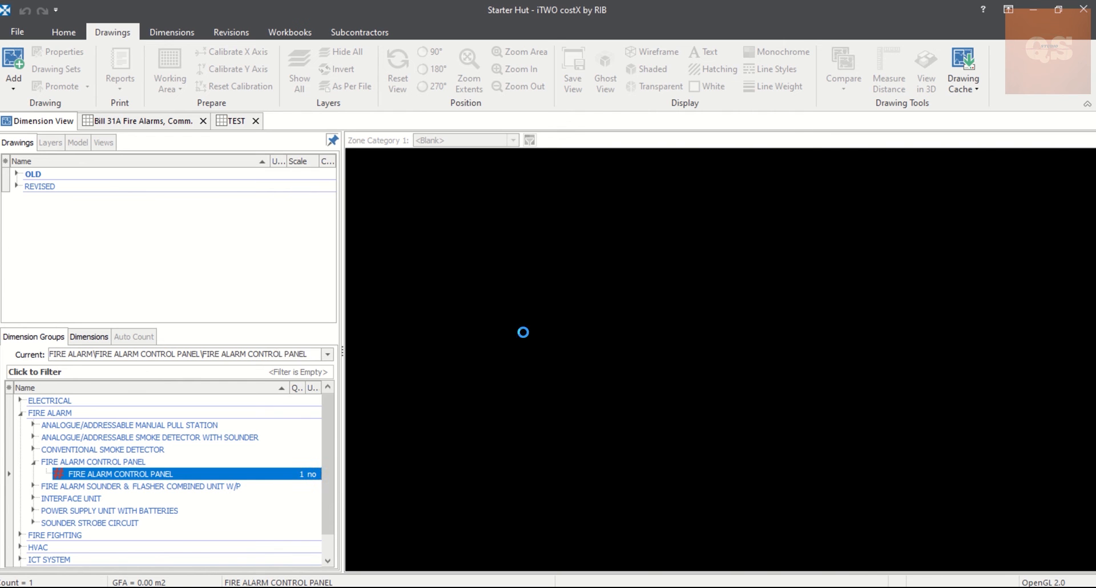
Insert the Addressable Fire Alarm Control Panel dimension group into row 5 of the TEST workbook as a live count quantity.
click(150, 122)
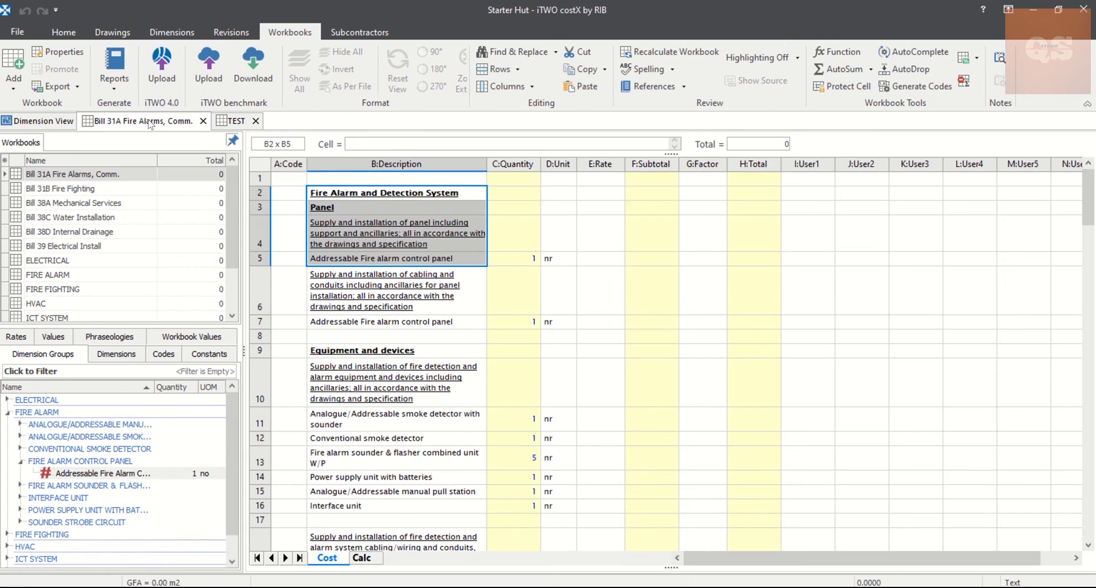
click(239, 122)
click(354, 262)
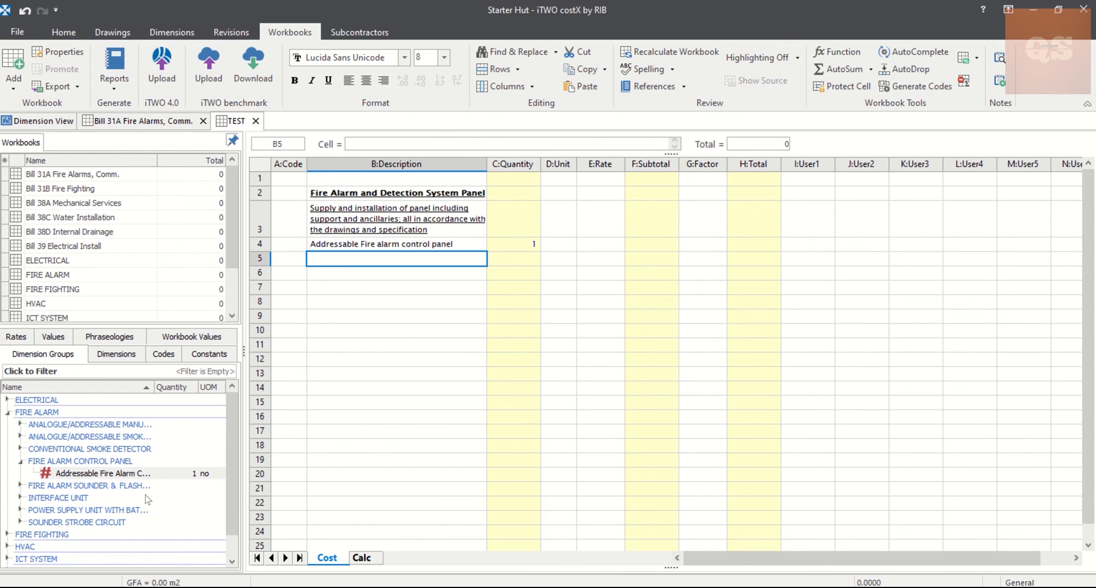
click(131, 479)
drag(106, 478, 376, 261)
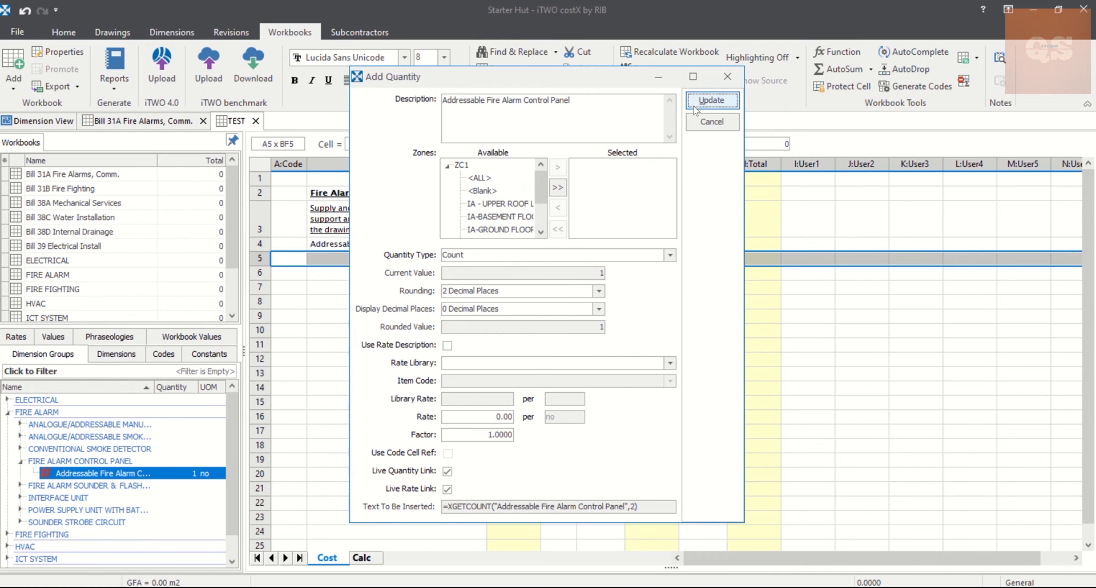
key(Return)
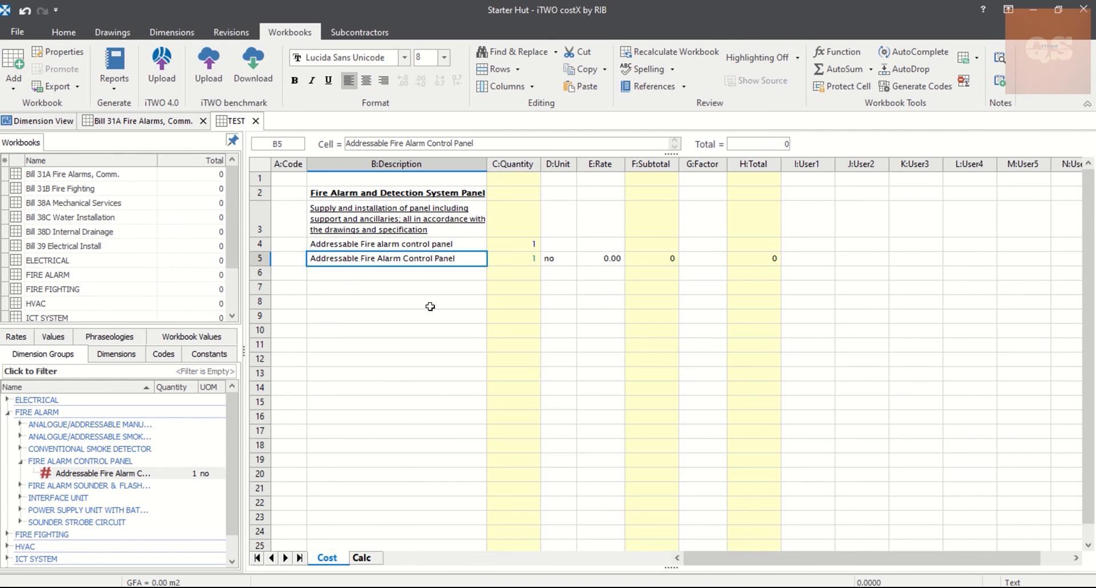
Review the row 4 item's quantity sheet, then examine the Refrigerant Piping quantity sheet in Bill 38A Mechanical Services.
double_click(517, 245)
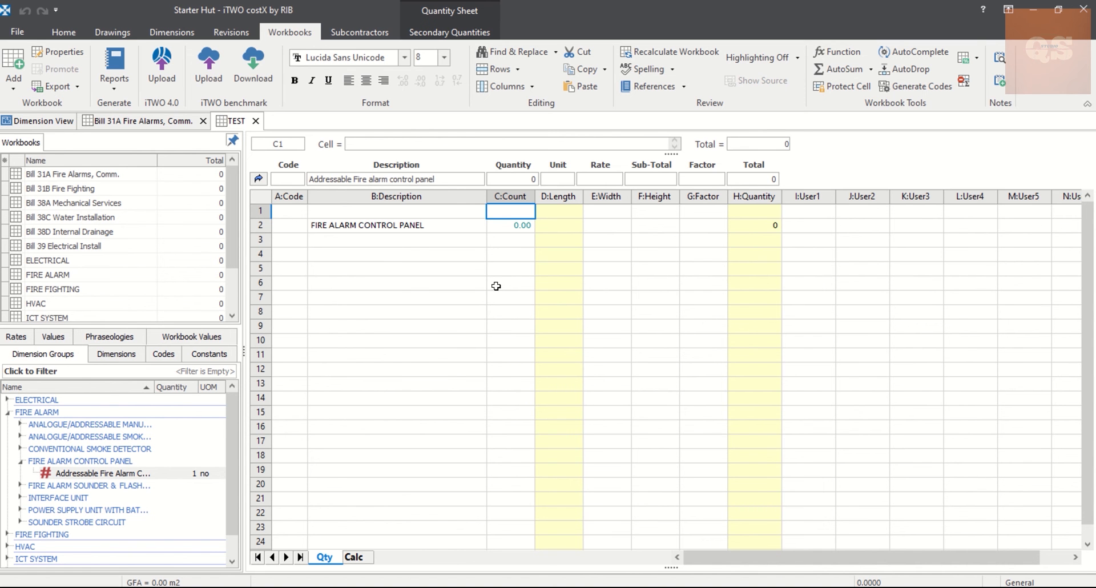
double_click(74, 202)
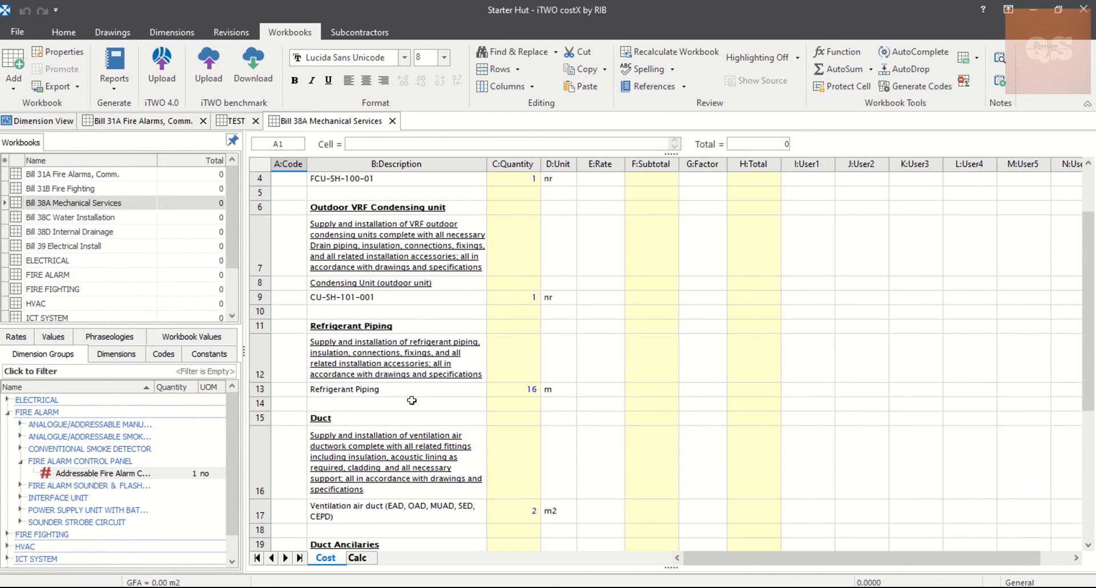
double_click(511, 390)
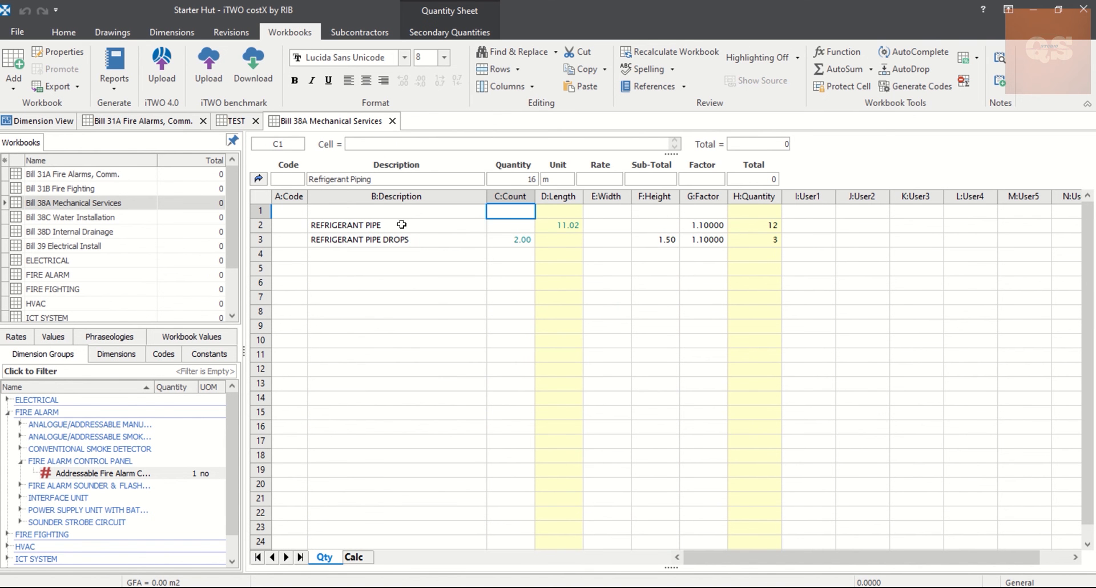
click(457, 225)
click(547, 226)
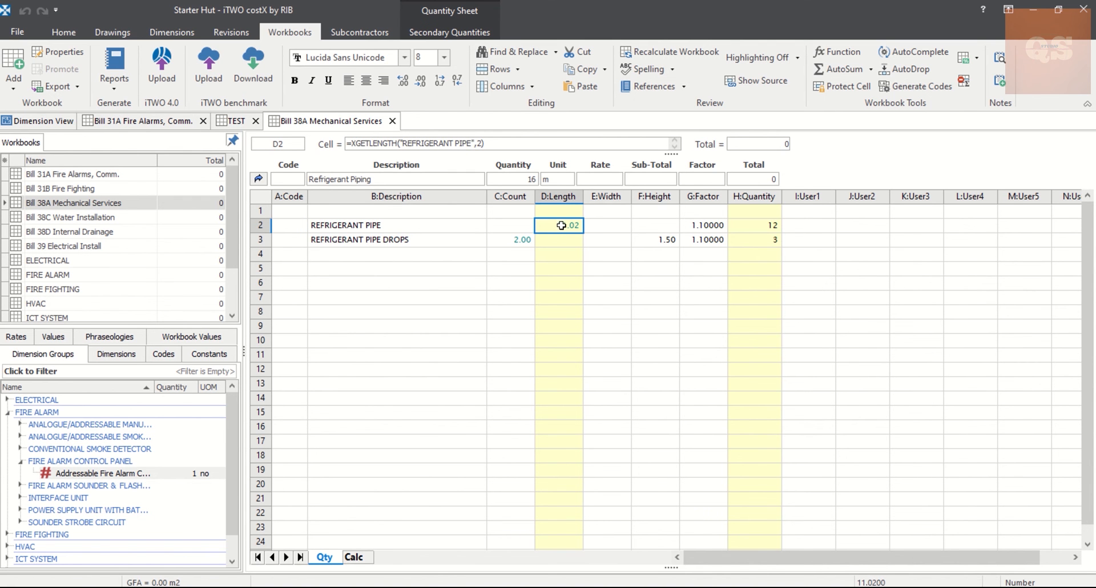
Show the dimension group behind the REFRIGERANT PIPE length in D2 and examine its measurement on the drawing.
right_click(562, 227)
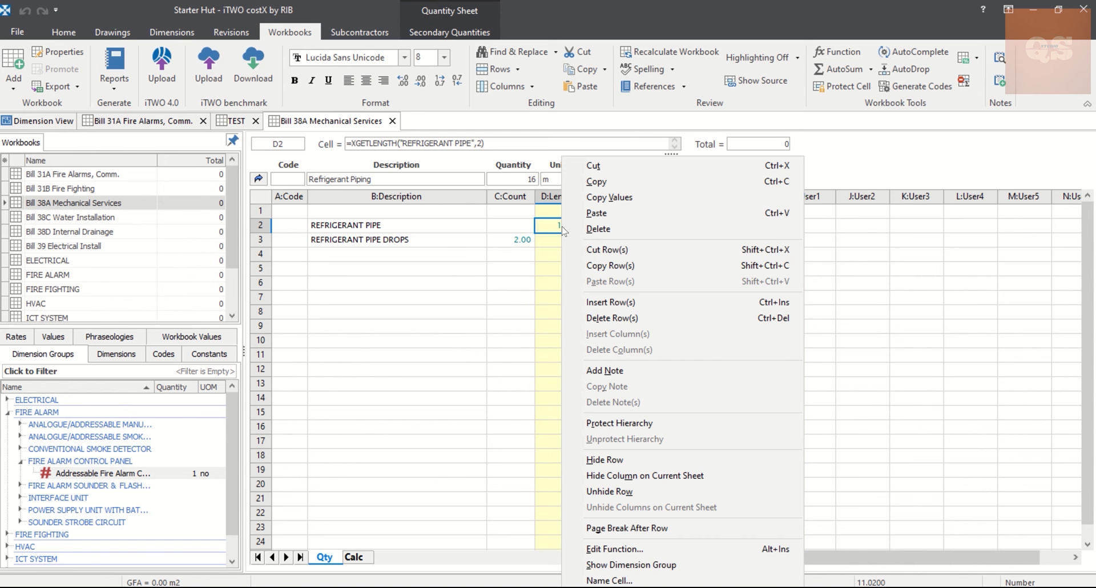
click(659, 565)
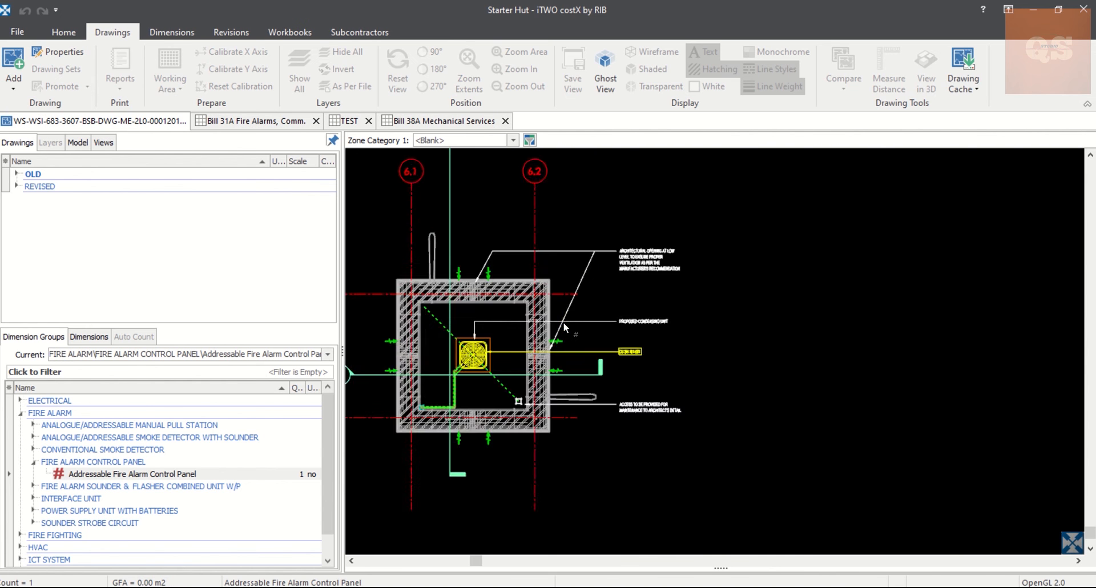
scroll(460, 355, down, 5)
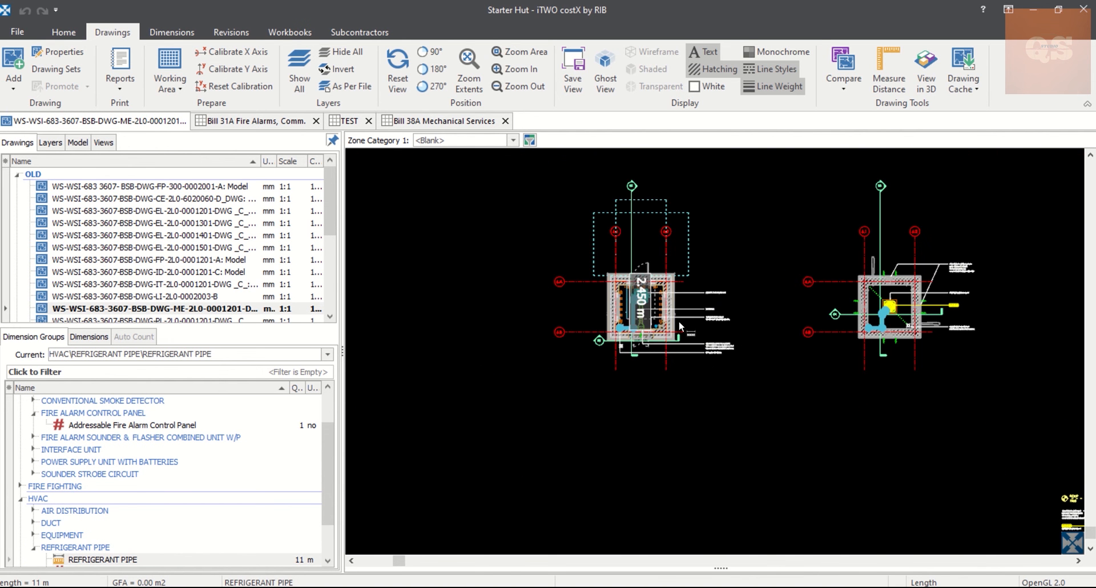
Return to Bill 38A Mechanical Services and compare the refrigerant pipe and pipe drops descriptions with the linked pipe length.
click(444, 121)
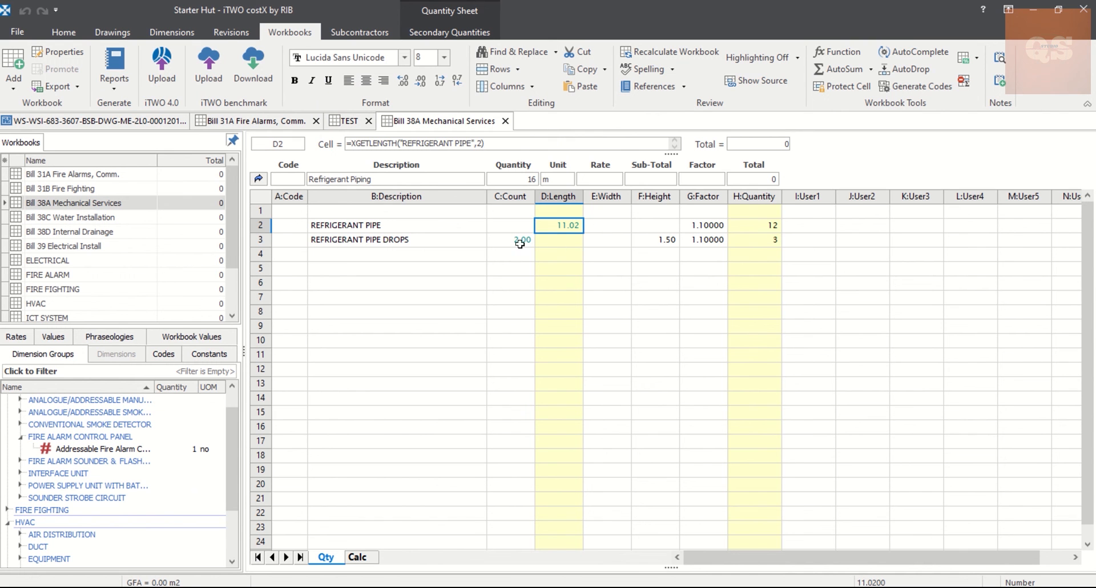
click(383, 242)
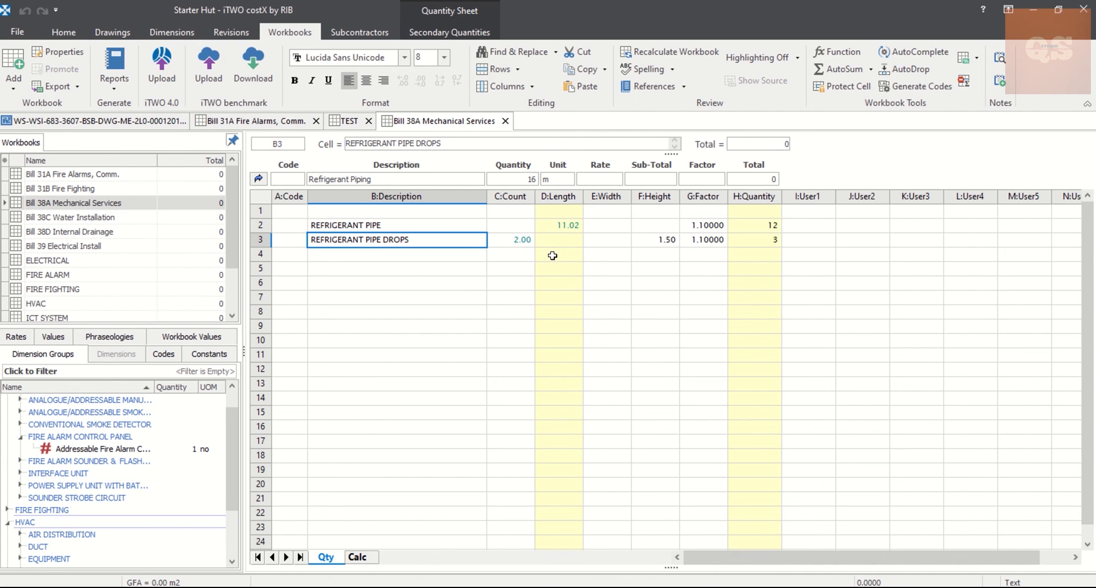
click(386, 225)
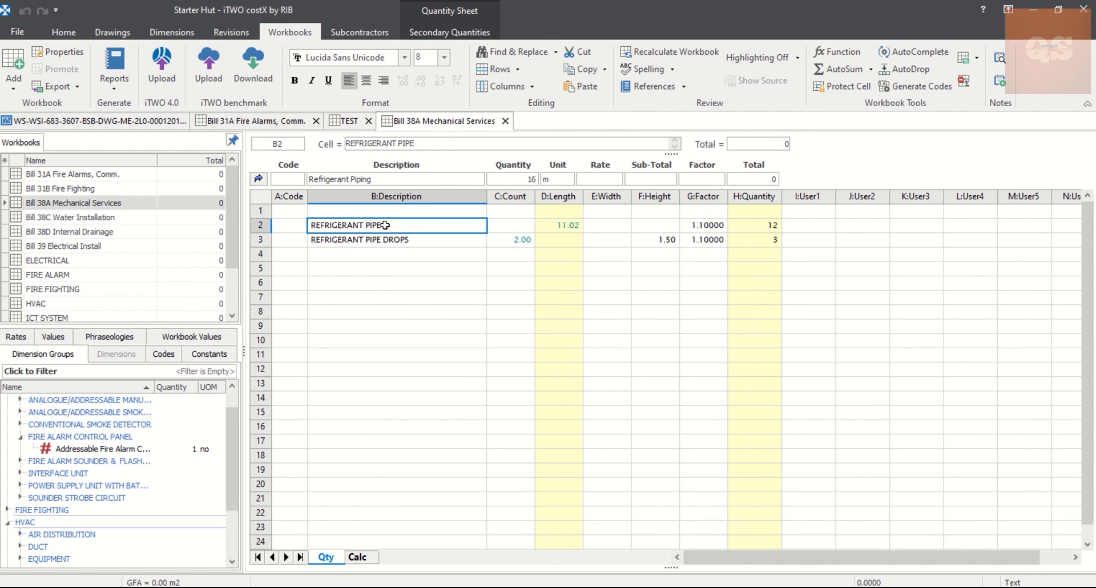
click(558, 225)
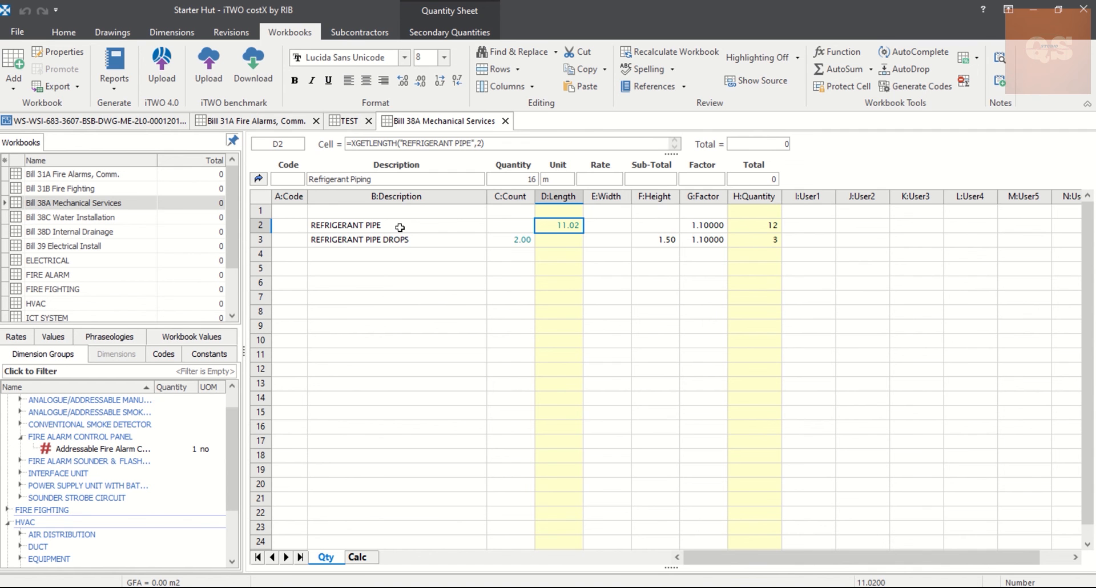
Examine the count, length, height and factor entries for REFRIGERANT PIPE and REFRIGERANT PIPE DROPS, and return to the Bill 38A cost sheet.
drag(442, 227, 721, 228)
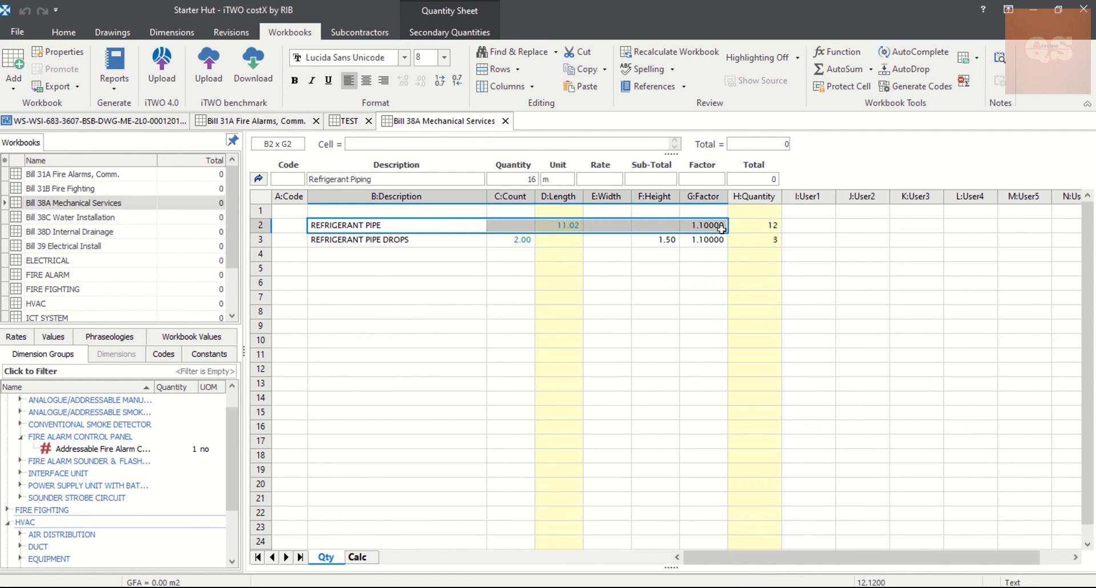
click(551, 266)
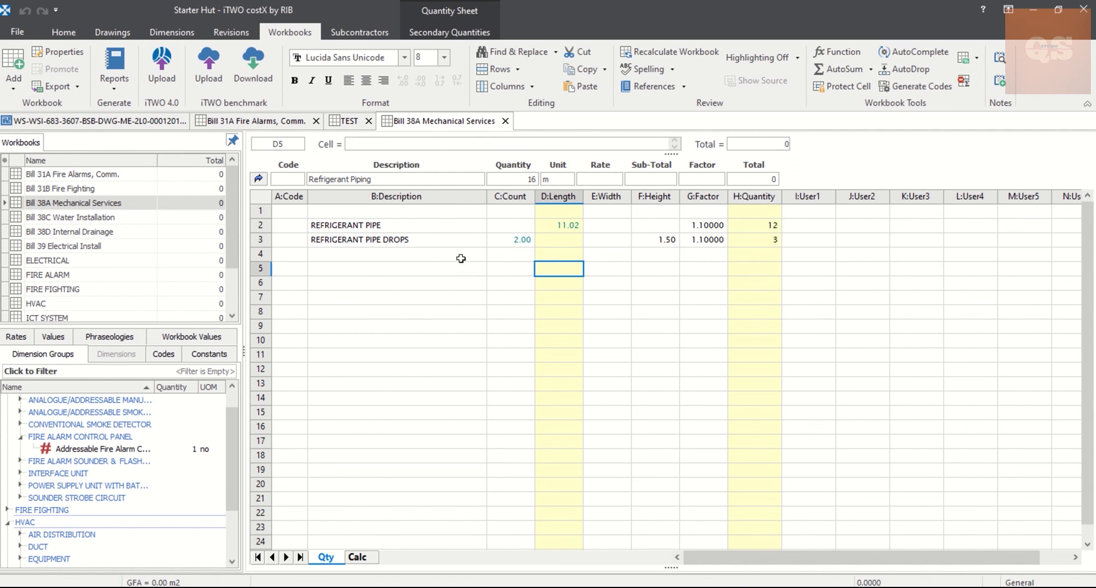
click(395, 244)
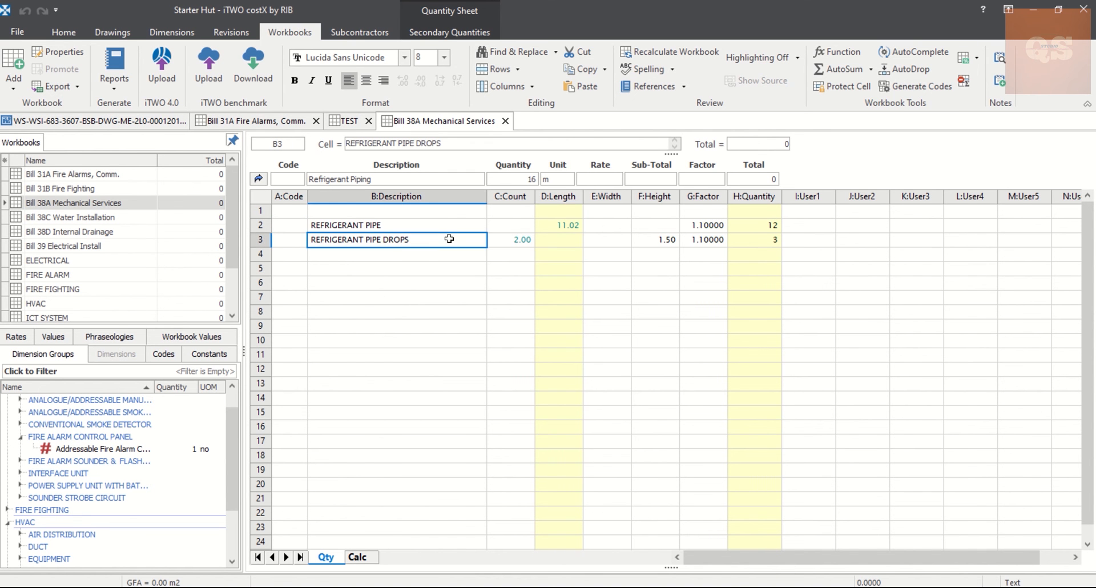
click(514, 239)
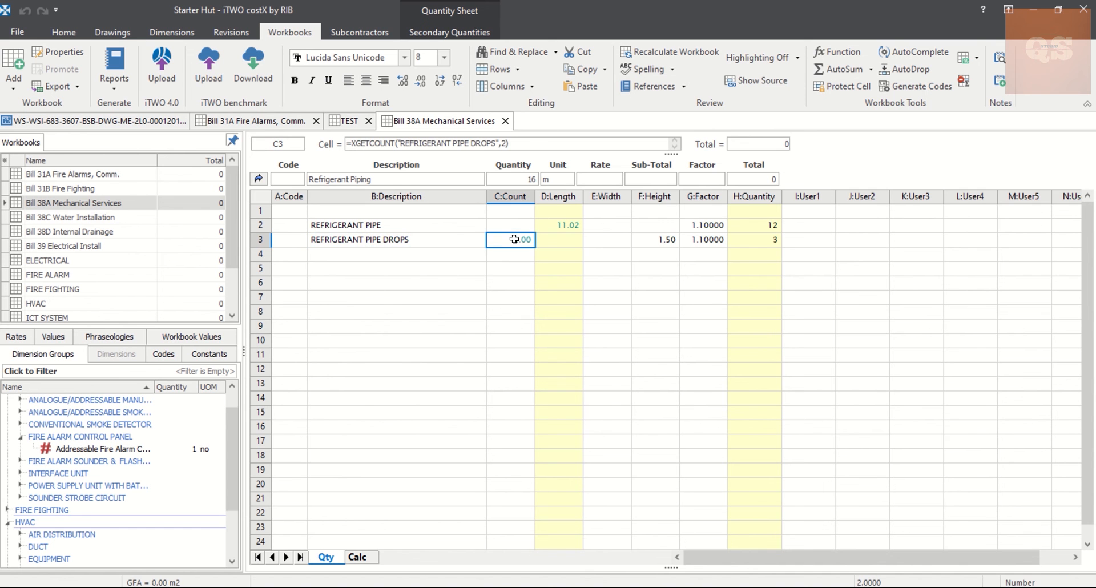
click(659, 241)
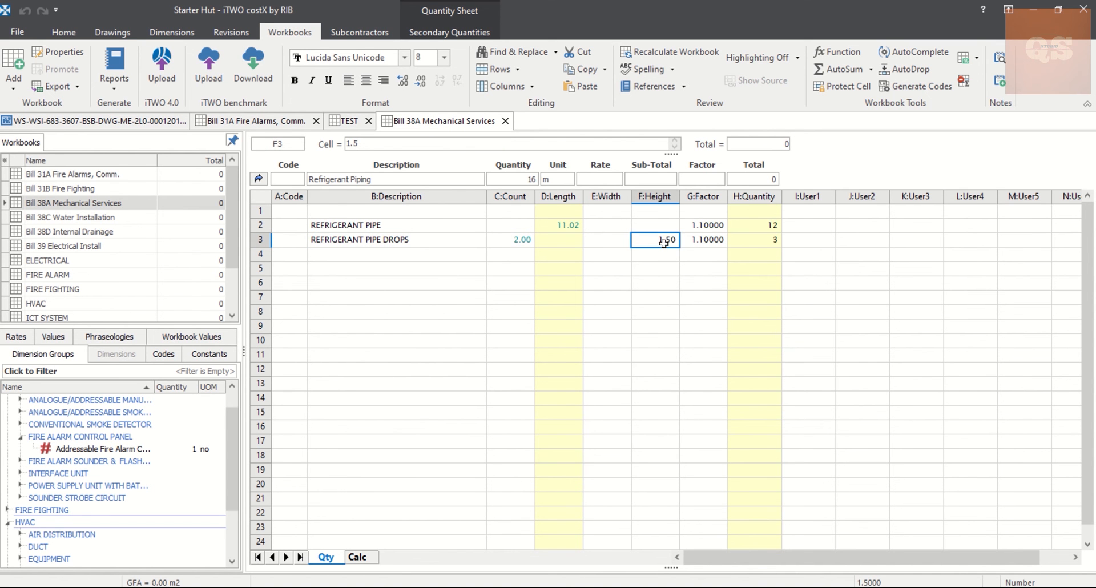
drag(710, 226, 712, 237)
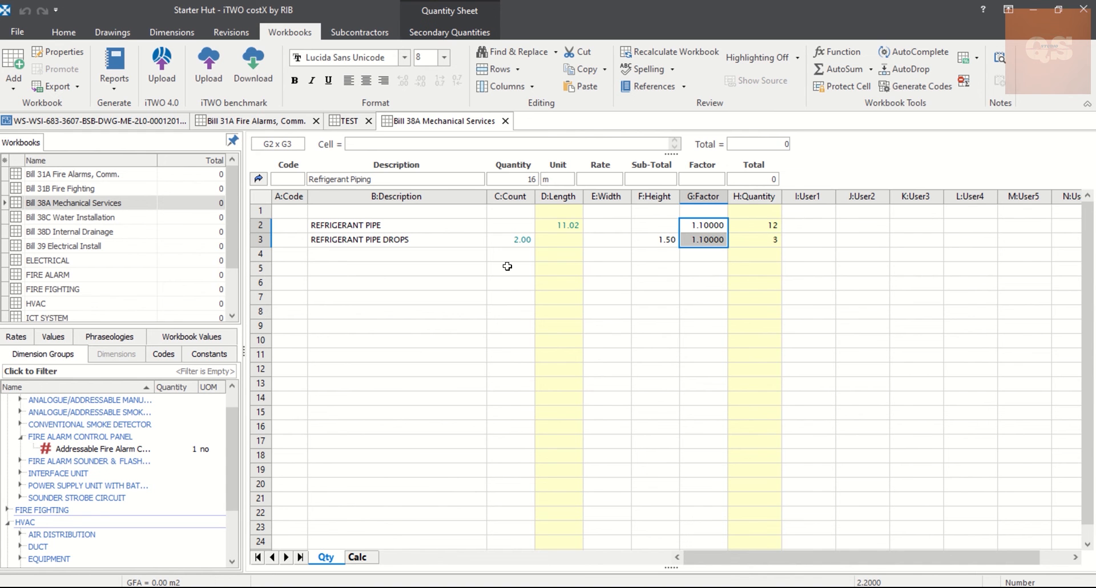
key(Escape)
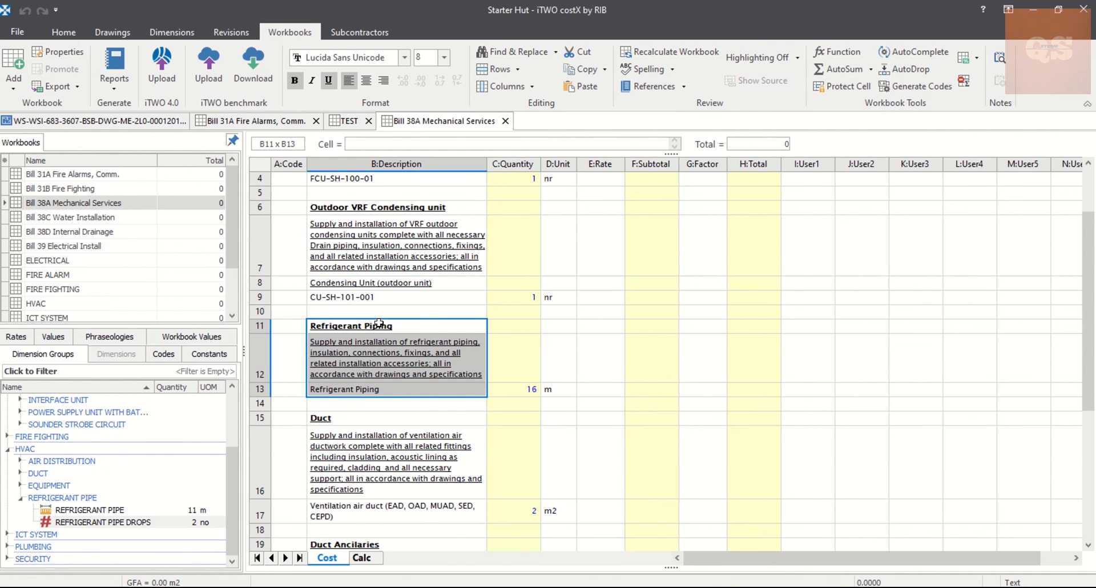
Copy the Refrigerant Piping heading, description and item from Bill 38A Mechanical Services into the TEST workbook starting at B7.
drag(378, 323, 432, 388)
key(ctrl+c)
click(348, 121)
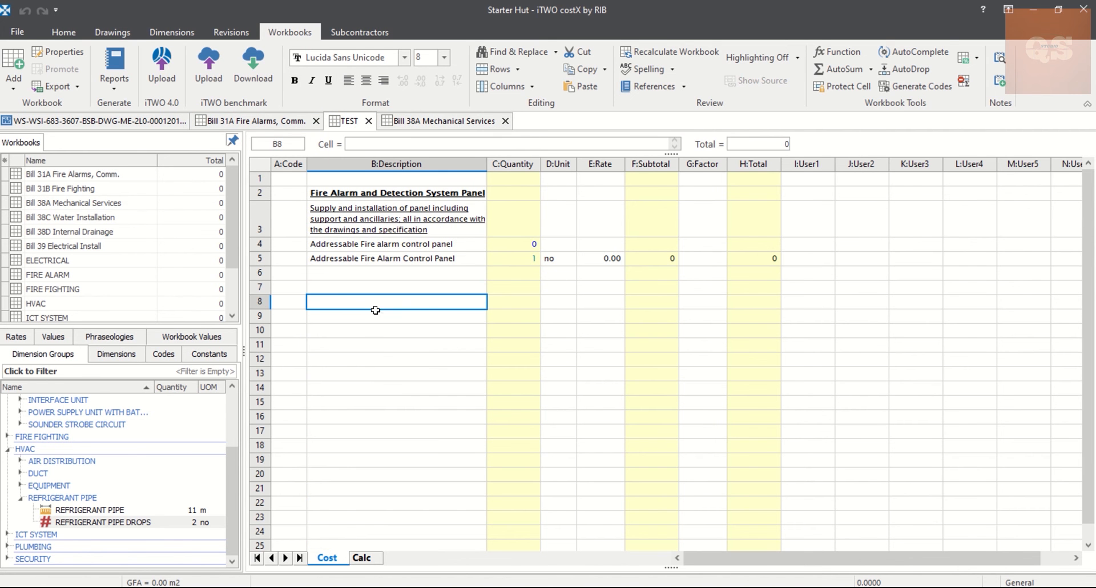
click(351, 288)
key(ctrl+v)
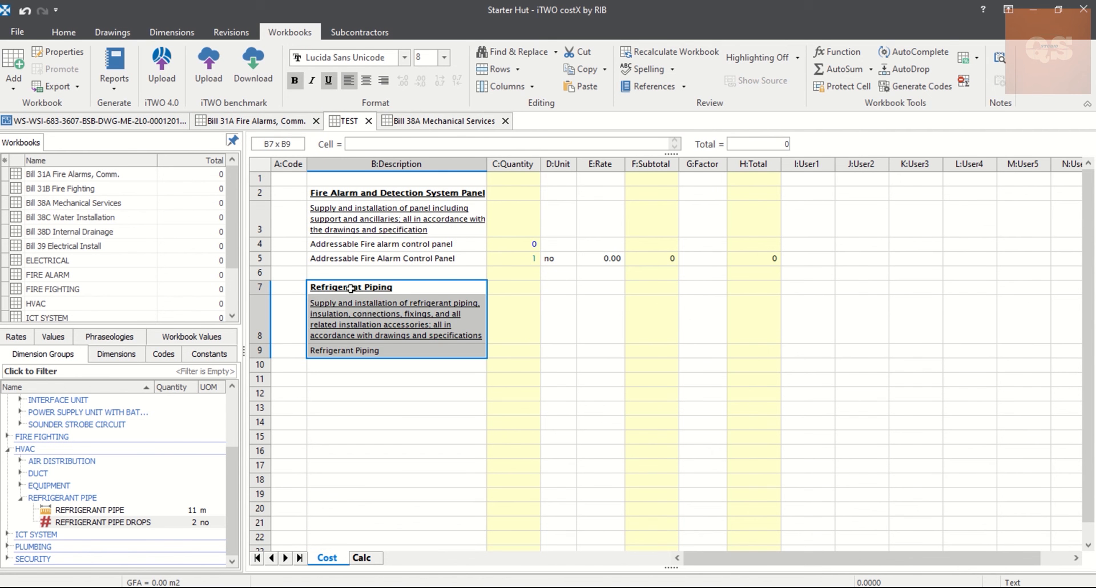
Open the row 9 Refrigerant Piping quantity sheet and insert REFRIGERANT PIPE into D2 as a live length, rounded to 2 decimal places.
click(379, 349)
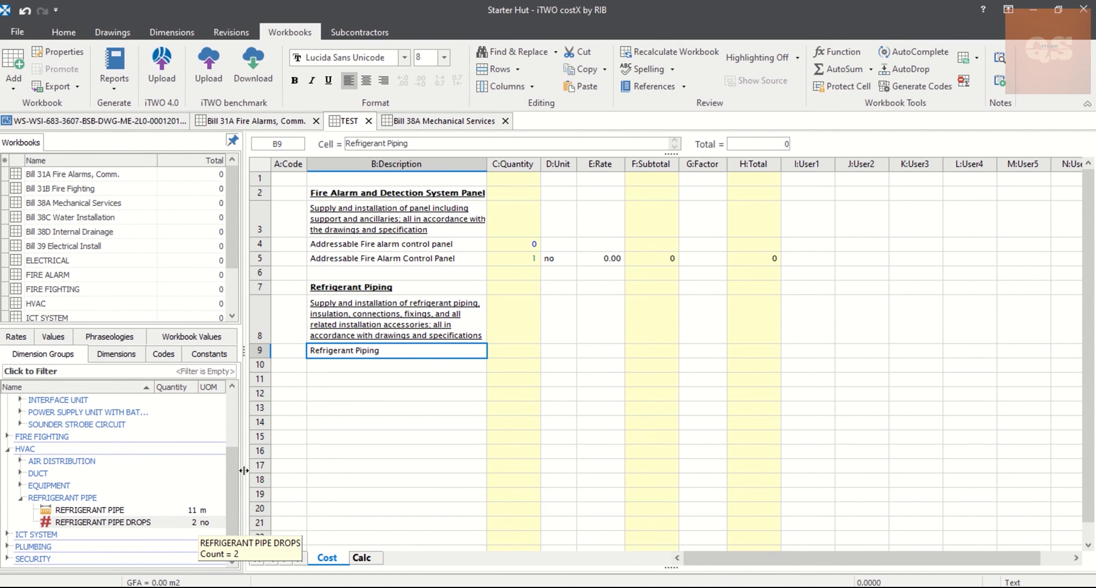
click(510, 351)
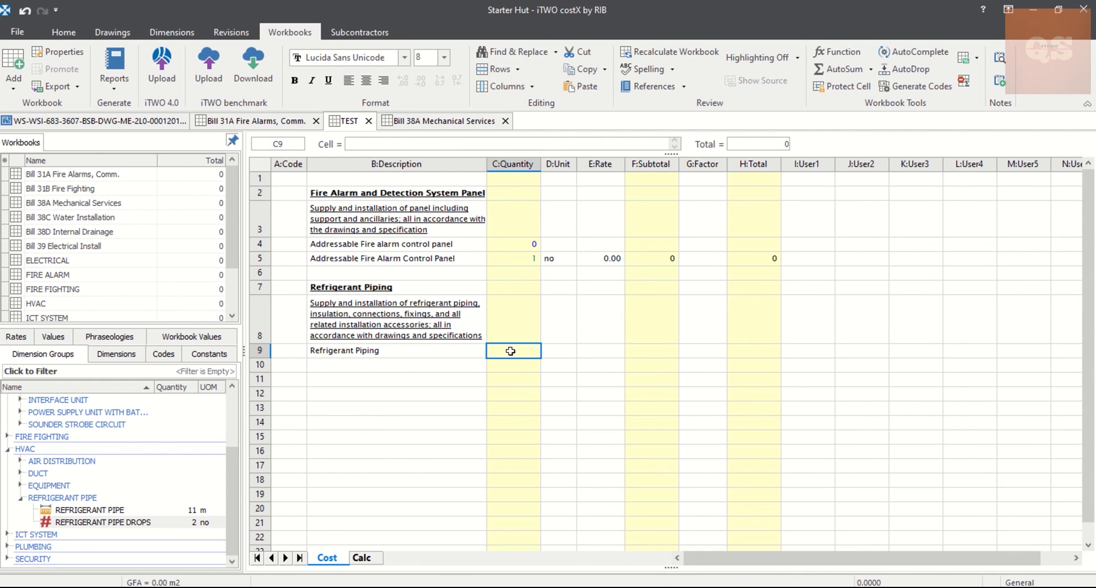
double_click(511, 351)
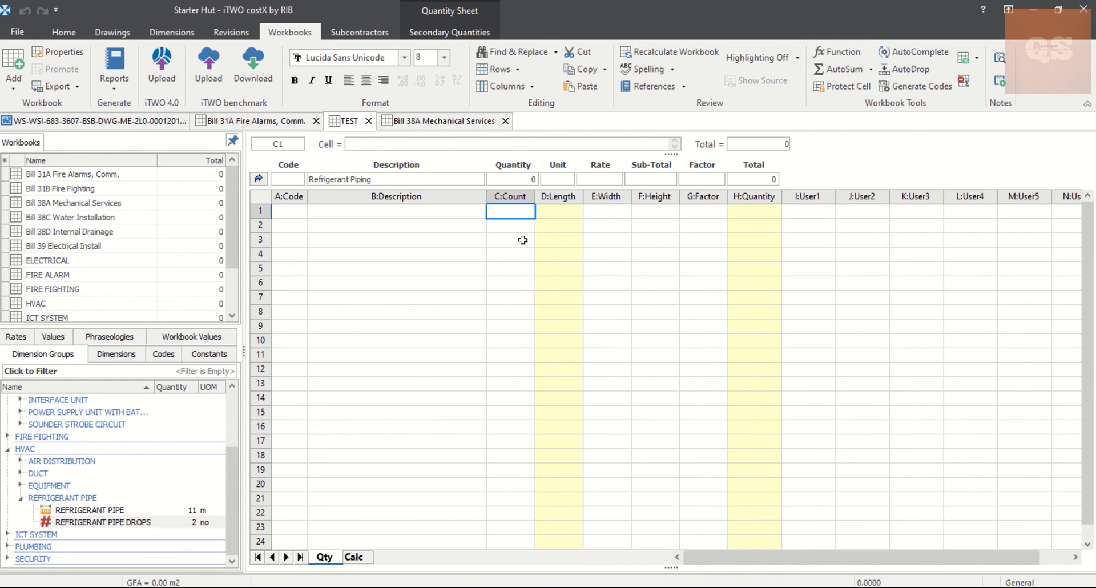
click(142, 510)
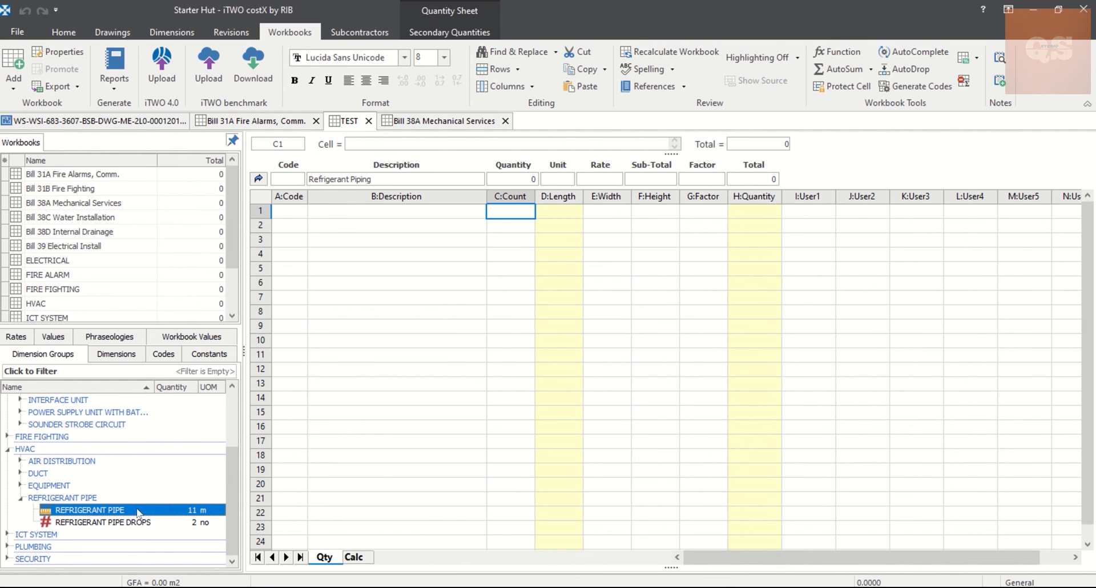
drag(138, 511, 563, 231)
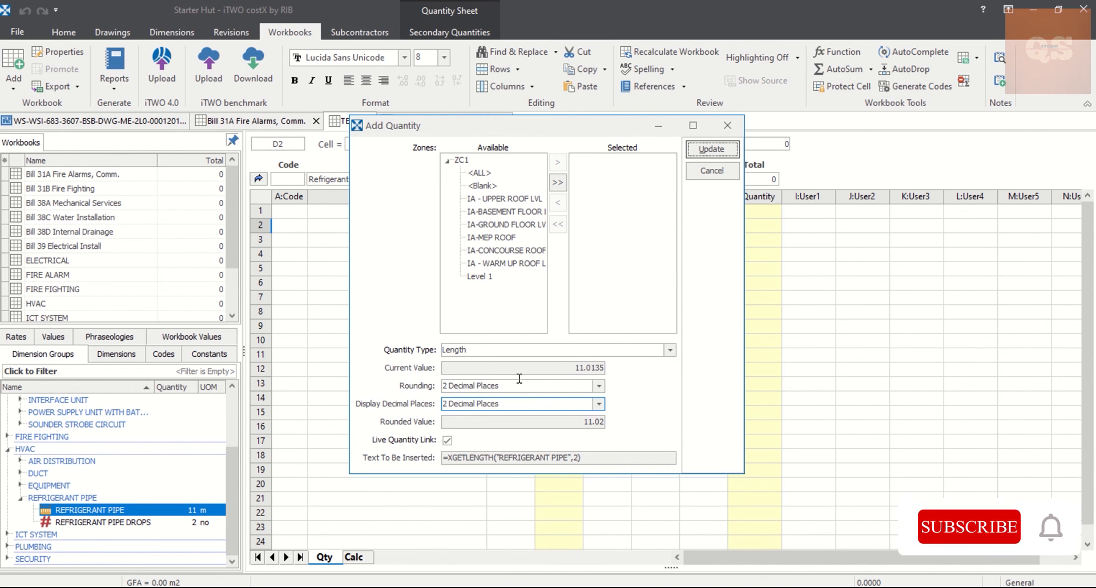
click(711, 149)
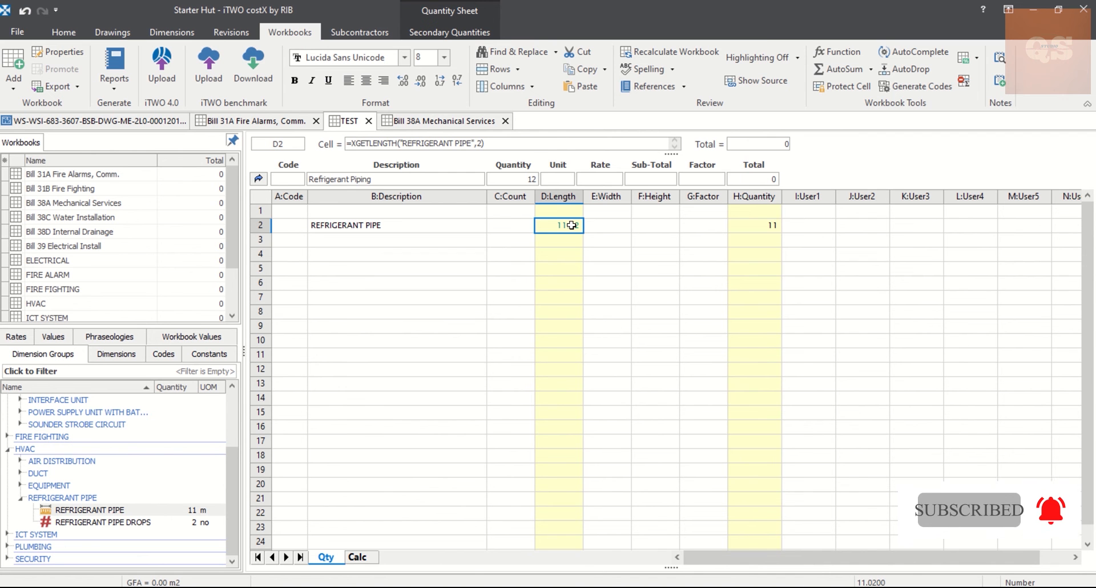
Insert the REFRIGERANT PIPE DROPS dimension group into C3 as a count quantity and review the formulas in H2 and C3.
click(166, 524)
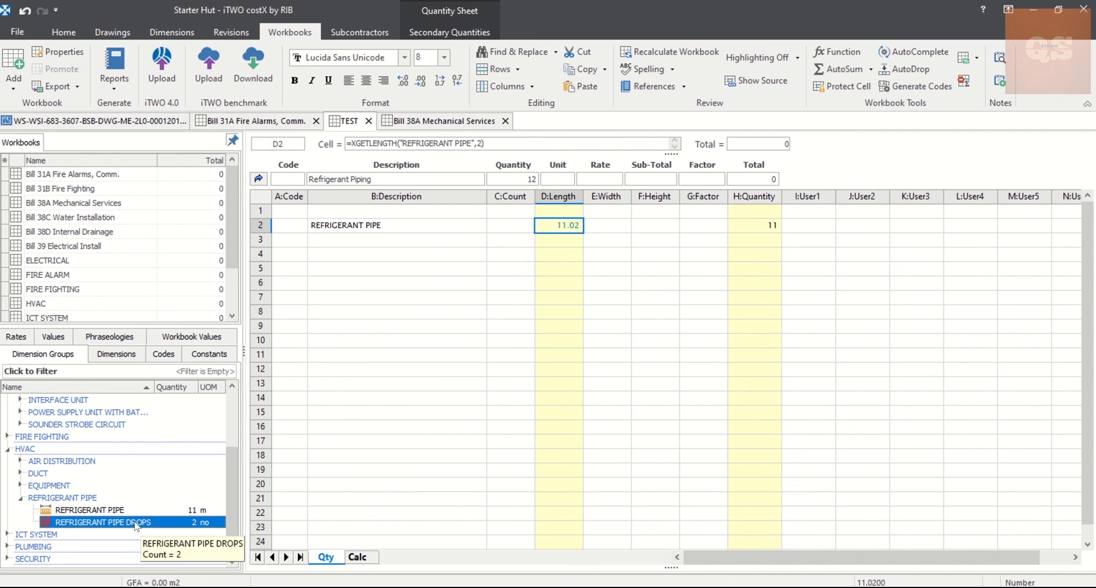
drag(135, 525, 518, 245)
click(713, 147)
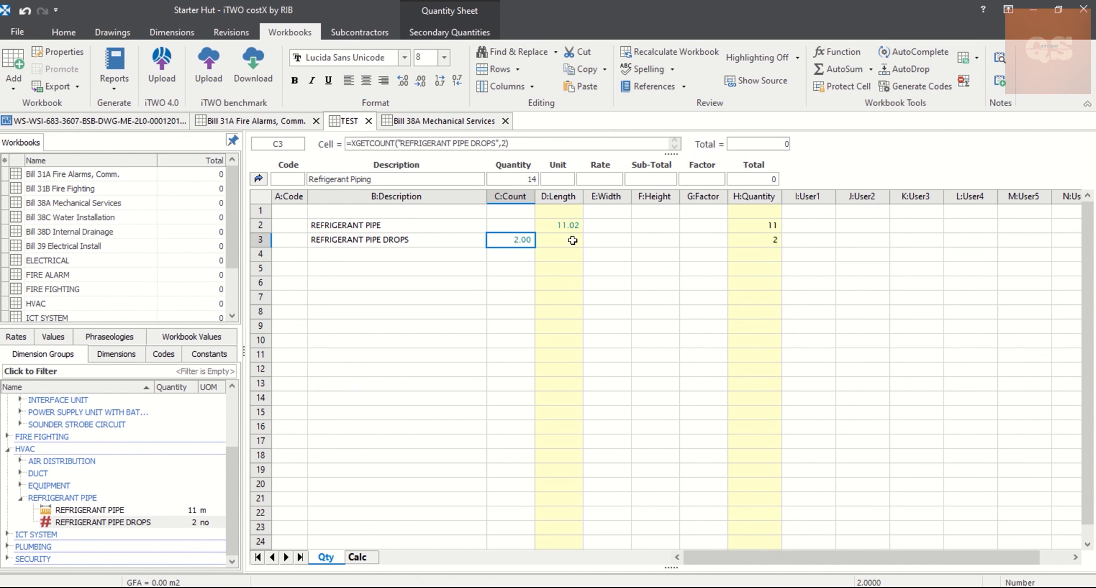
click(765, 230)
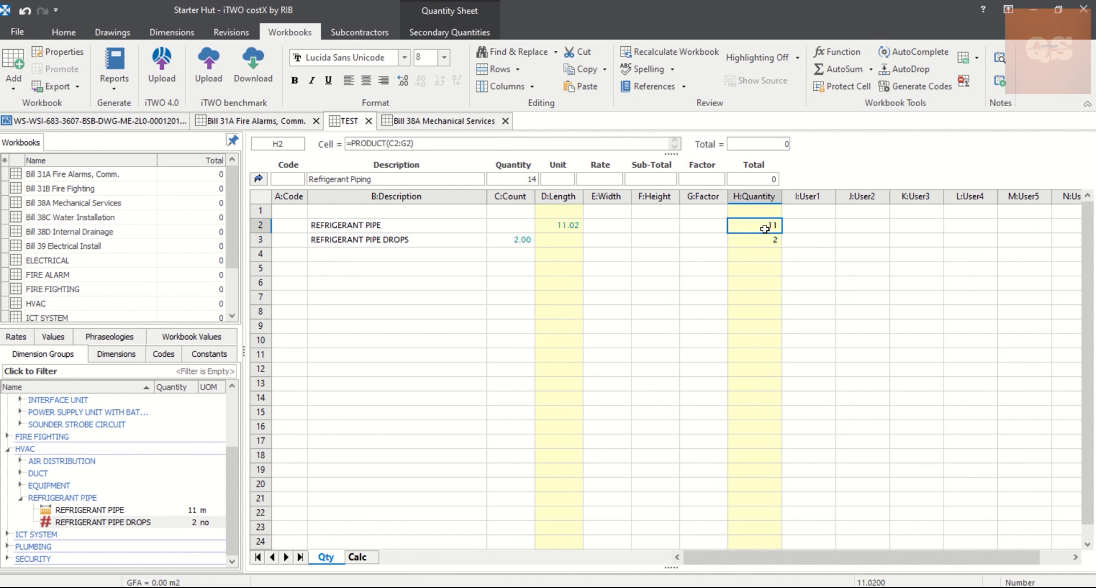
click(529, 240)
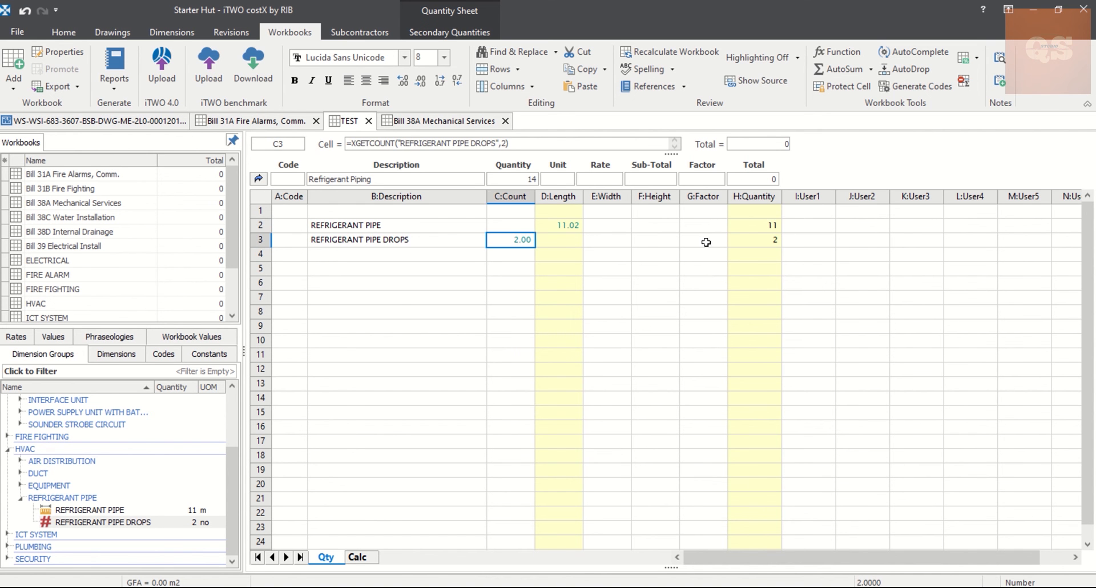
Set the height of REFRIGERANT PIPE DROPS to 1.5 and check how its count and height feed the quantity in H3.
click(666, 239)
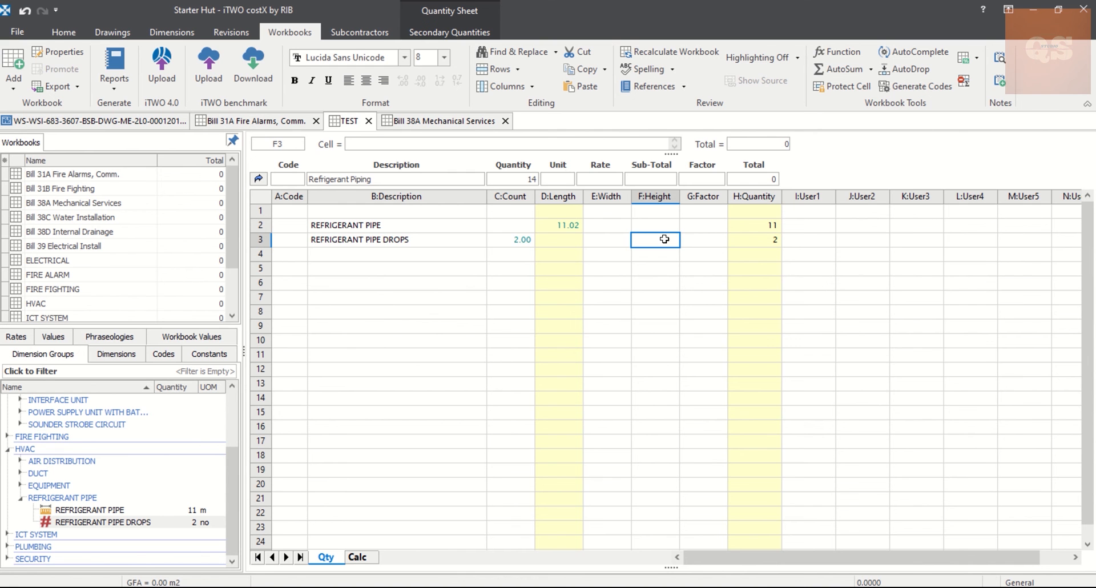
text(1.5)
click(650, 279)
click(657, 241)
click(772, 241)
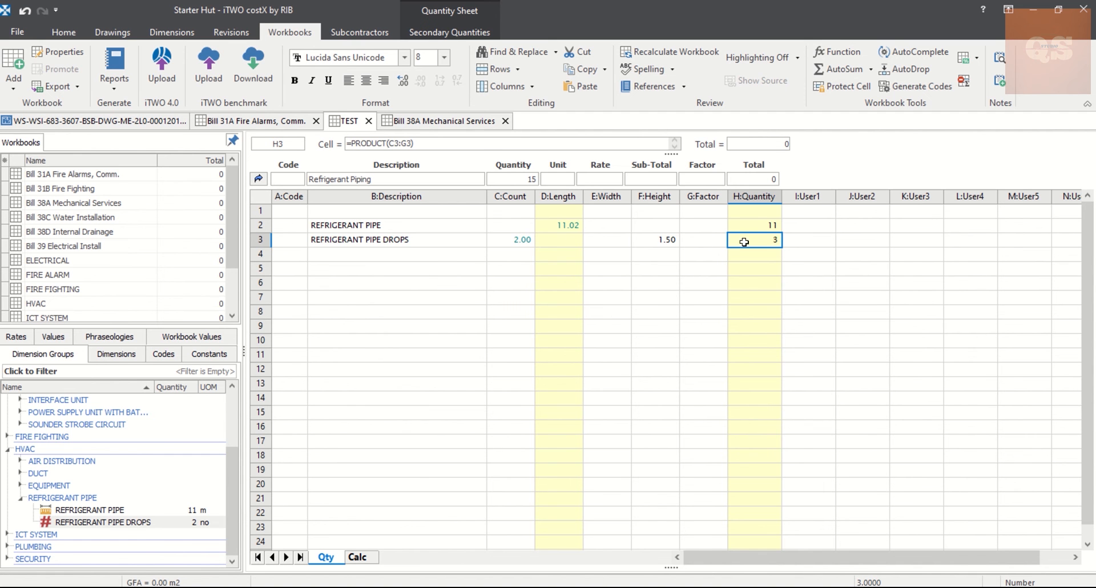
click(526, 240)
click(653, 239)
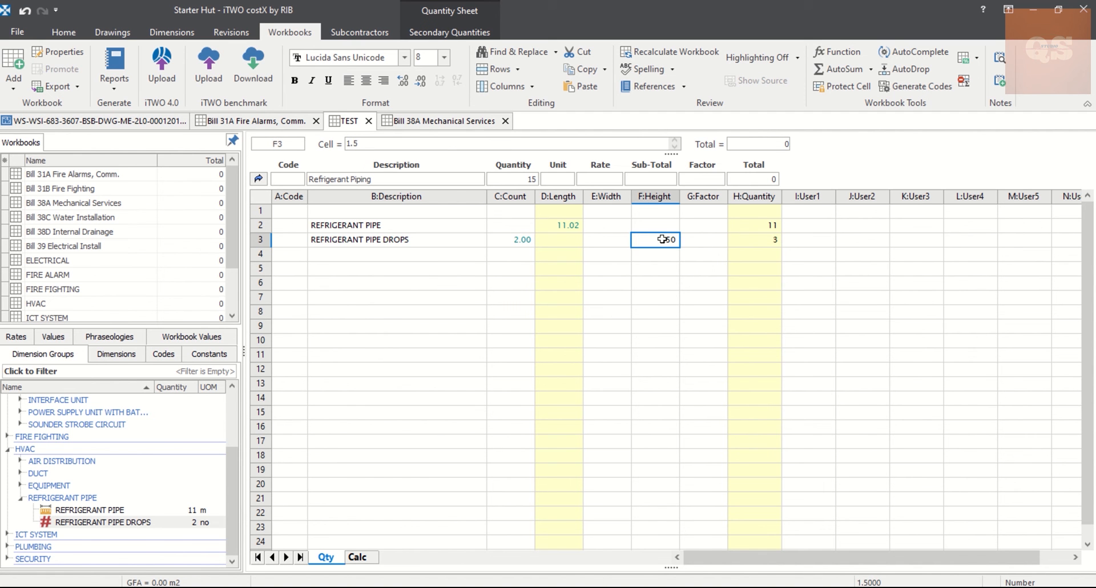
click(756, 239)
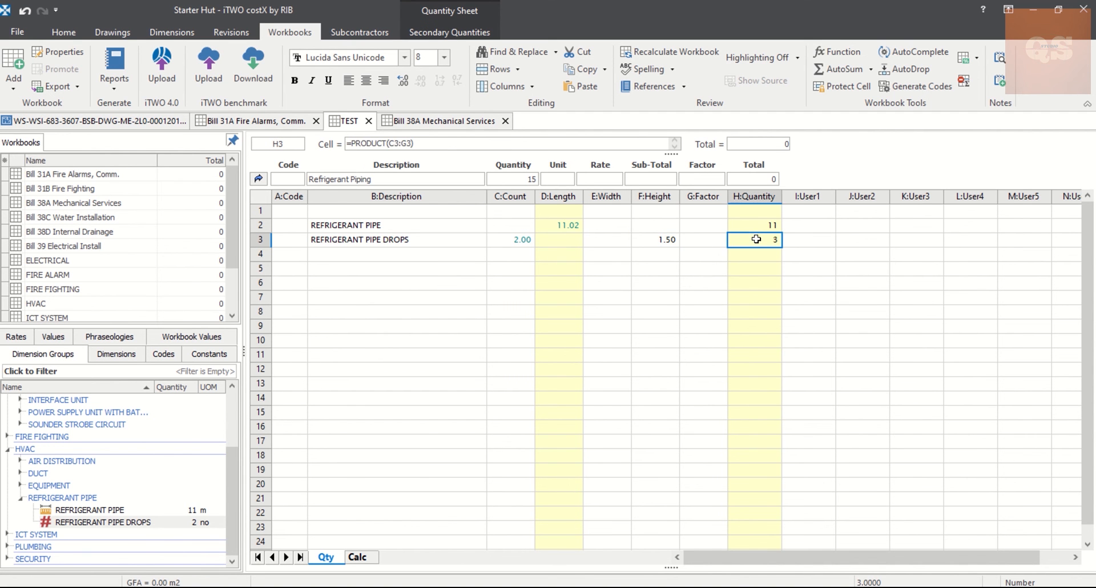
Set the factor to 1.1 for both REFRIGERANT PIPE and REFRIGERANT PIPE DROPS.
click(707, 226)
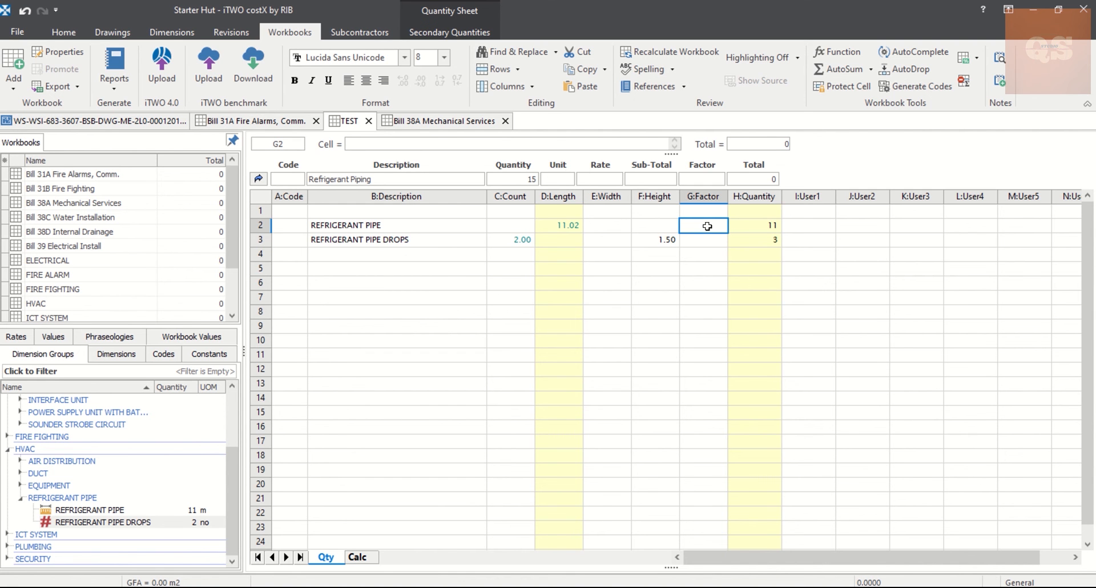
text(1.1)
key(Return)
click(773, 227)
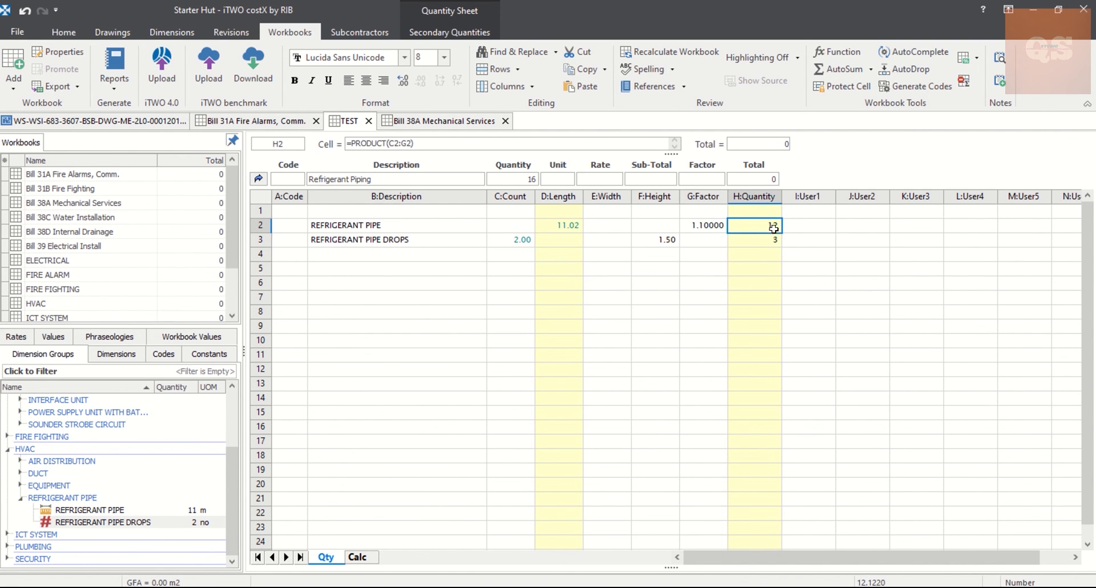
click(715, 237)
text(1.)
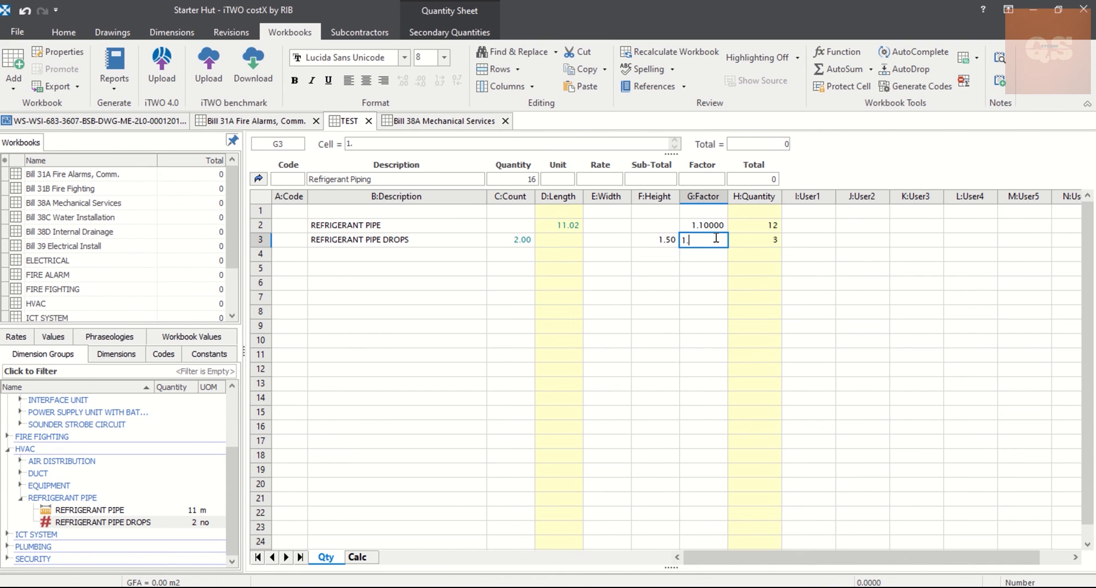
text(1)
click(715, 269)
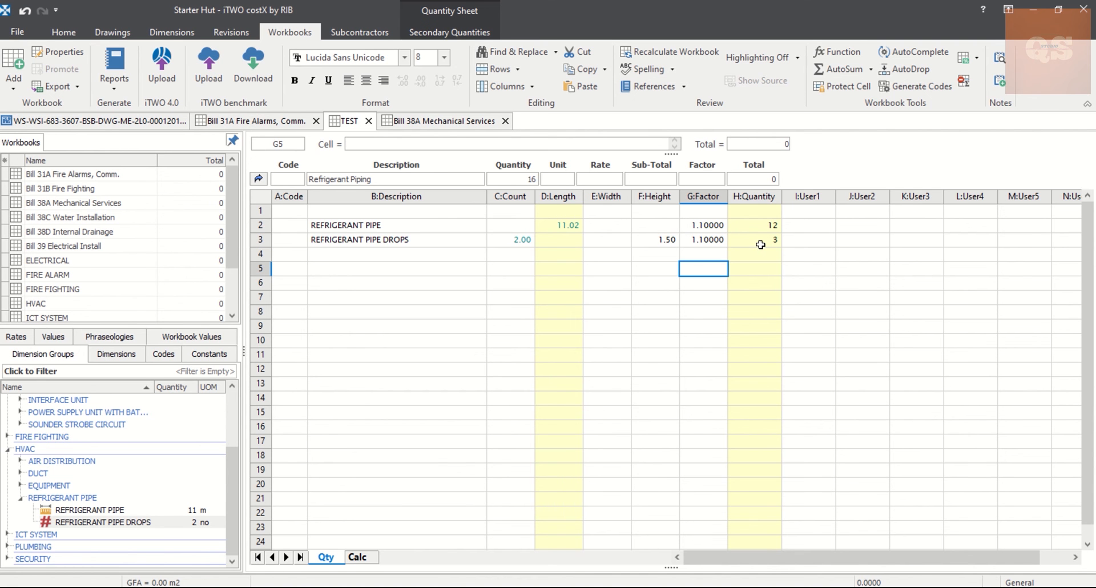
Review the combined quantities in column H, return to the TEST cost sheet and check the Refrigerant Piping quantity in C9.
drag(764, 226, 765, 284)
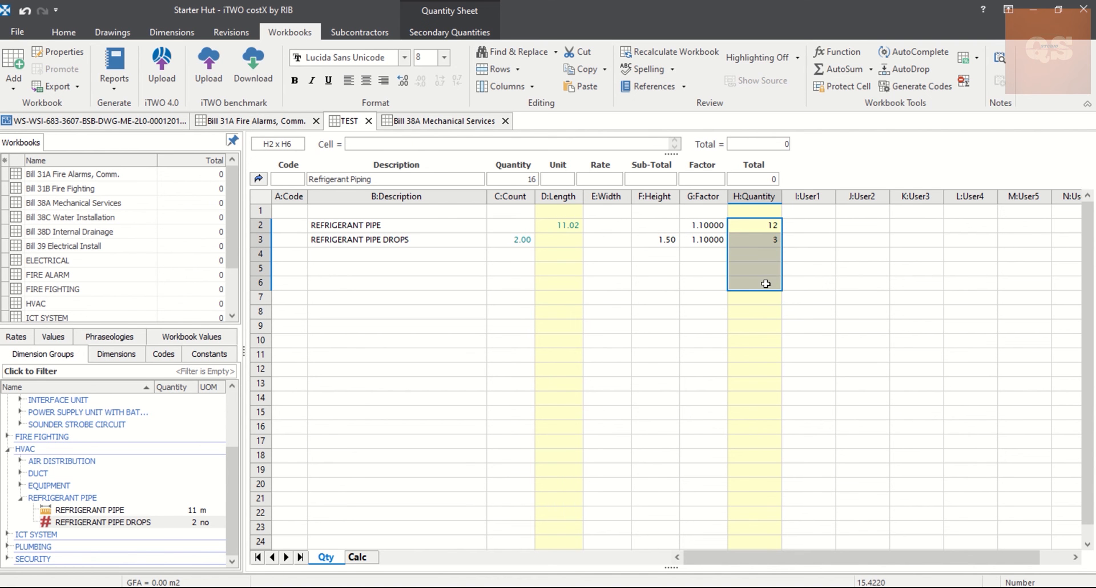
drag(772, 226, 773, 272)
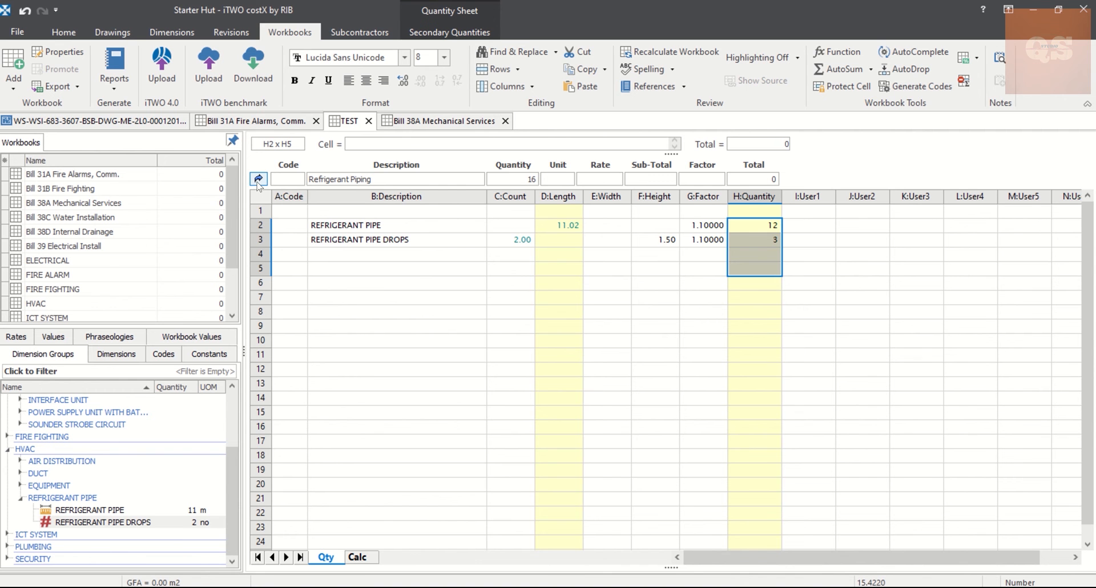
click(258, 179)
click(527, 354)
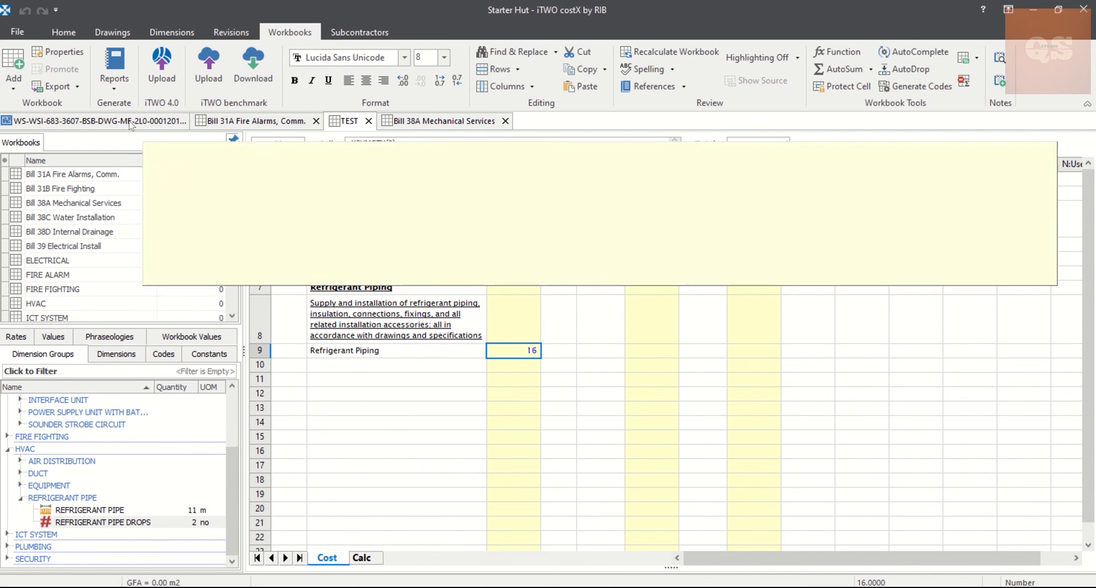
Export the TEST workbook to Excel with the Starter Hut heading, saving it to the Desktop as TEST.
click(71, 90)
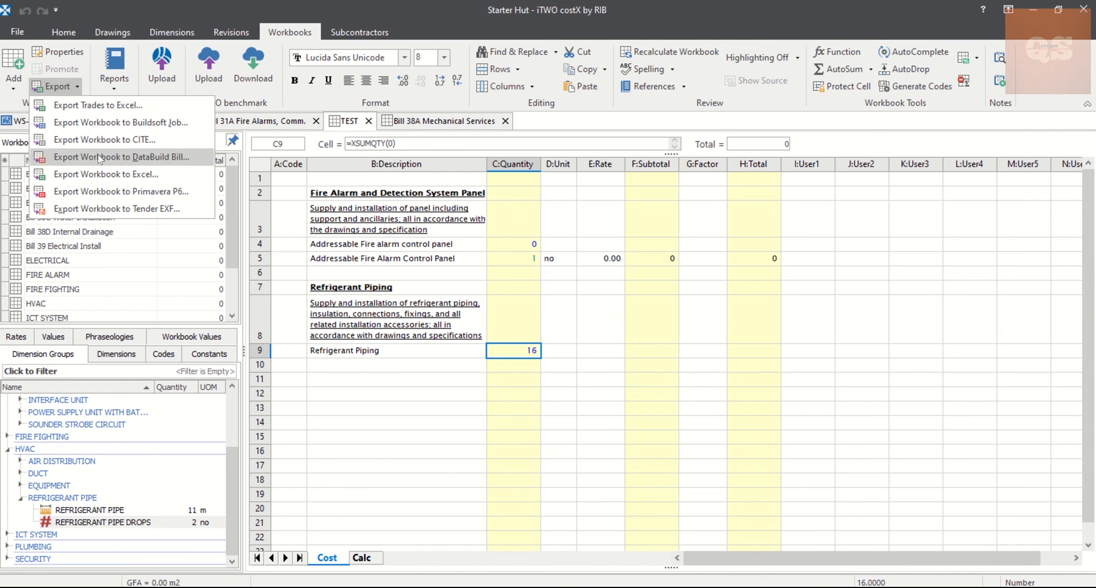
click(138, 174)
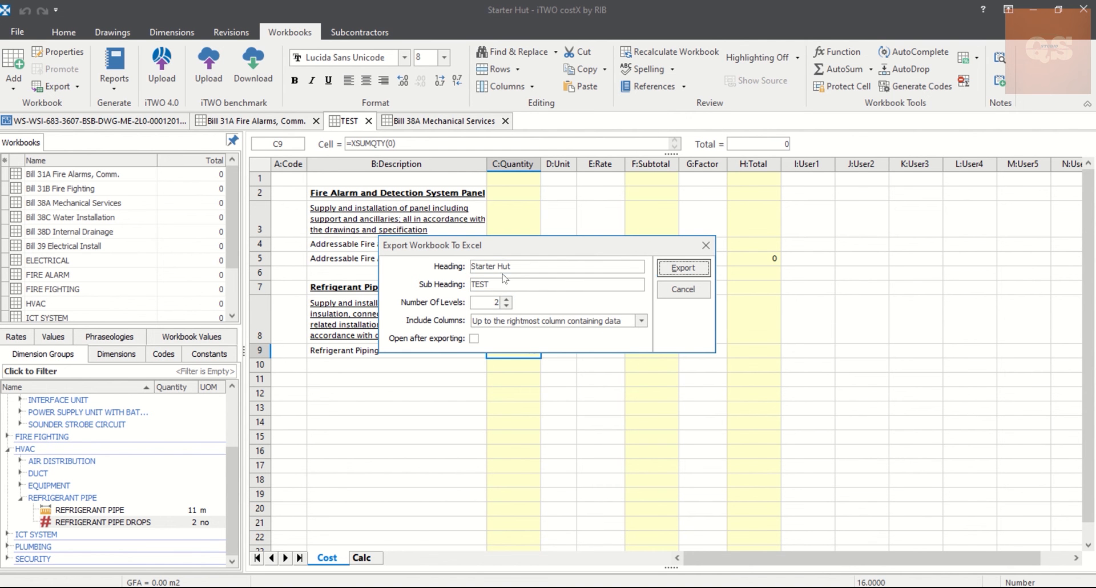
click(682, 267)
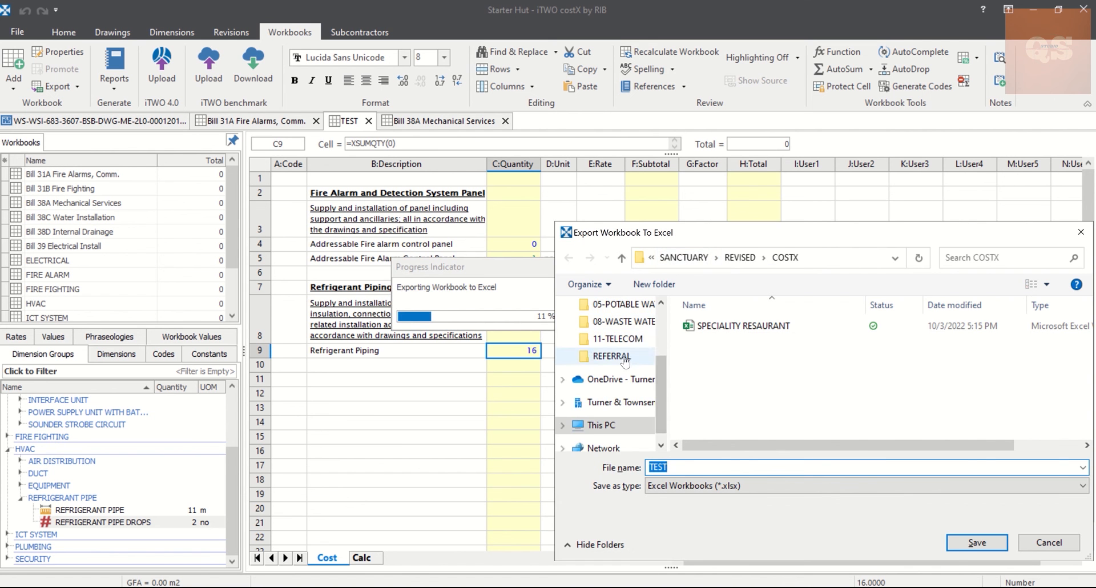
scroll(625, 337, up, 2)
click(608, 333)
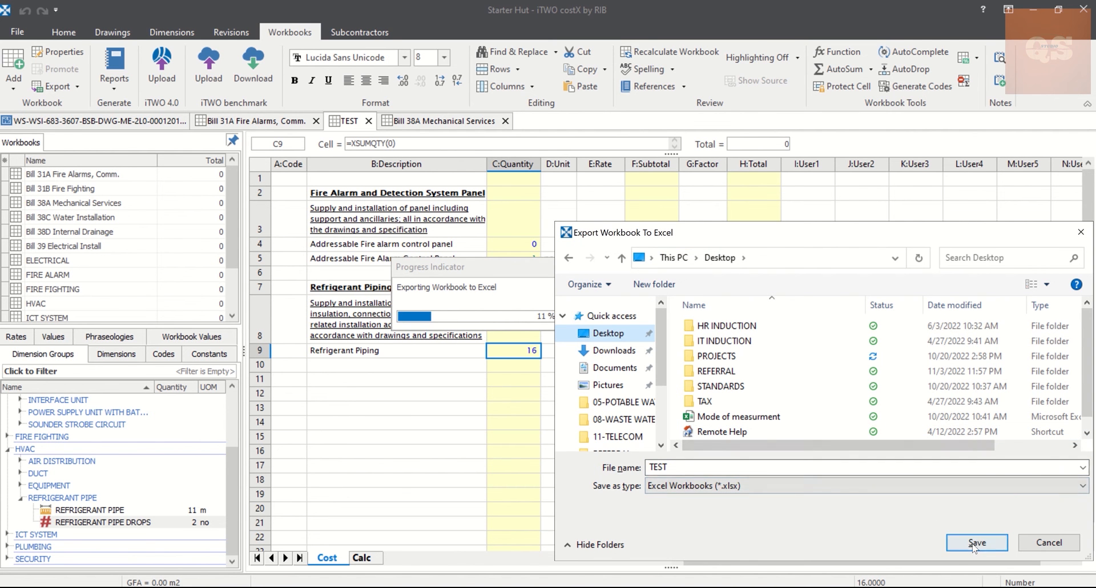
click(687, 466)
click(976, 543)
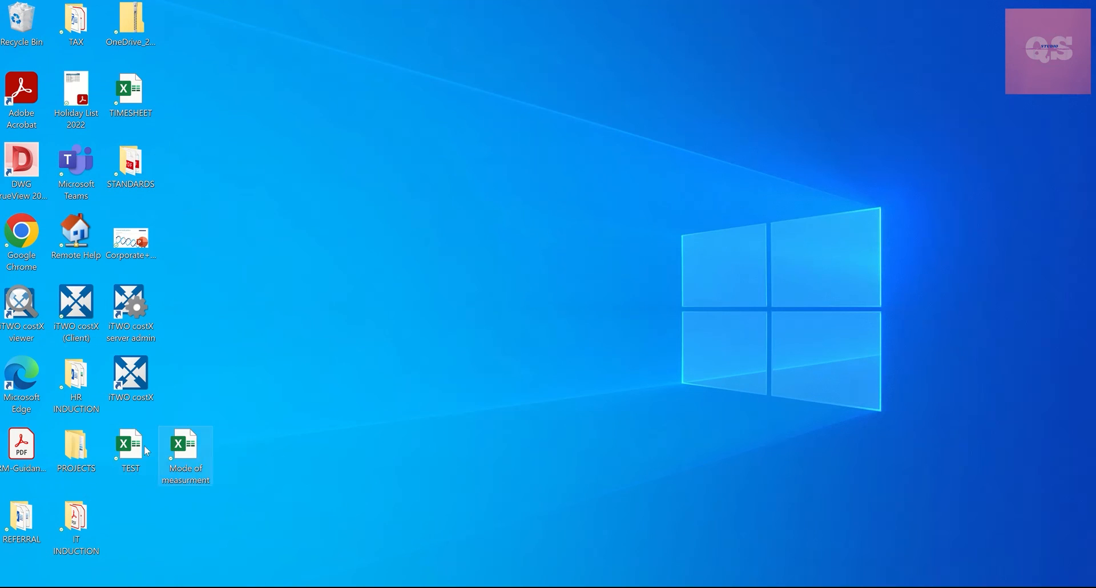
Open the exported TEST file from the desktop in a maximized Excel window and widen the Quantity column to about 8.89.
click(137, 448)
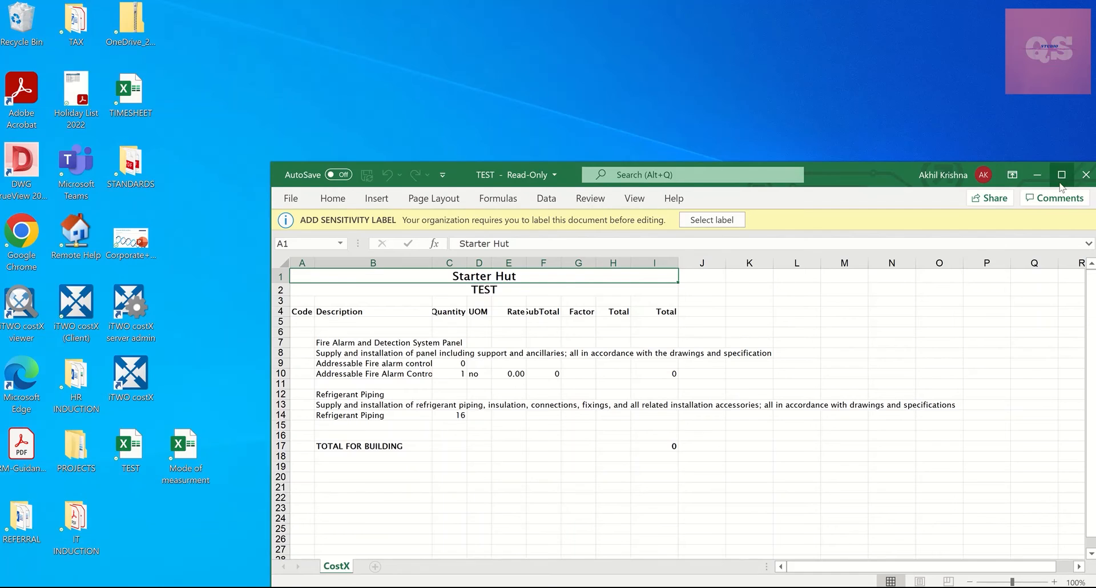
click(1061, 174)
drag(89, 178, 91, 209)
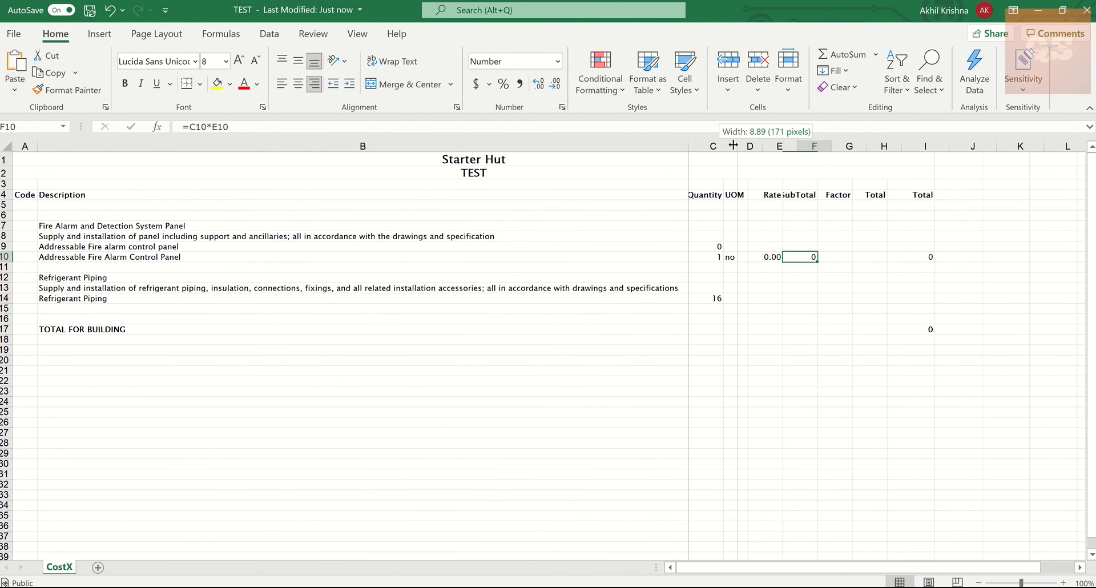
drag(720, 145, 732, 145)
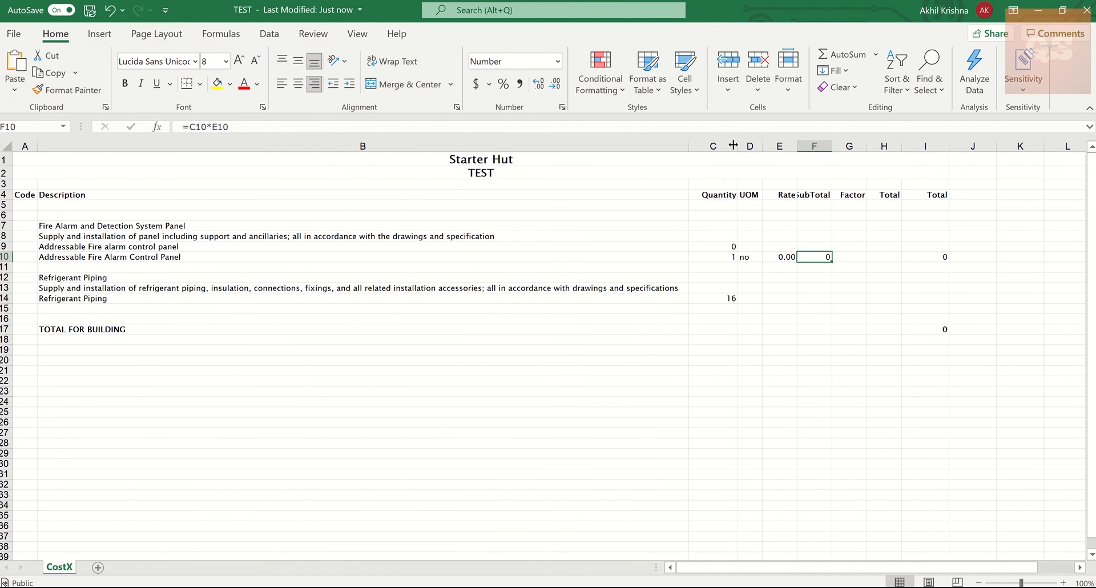